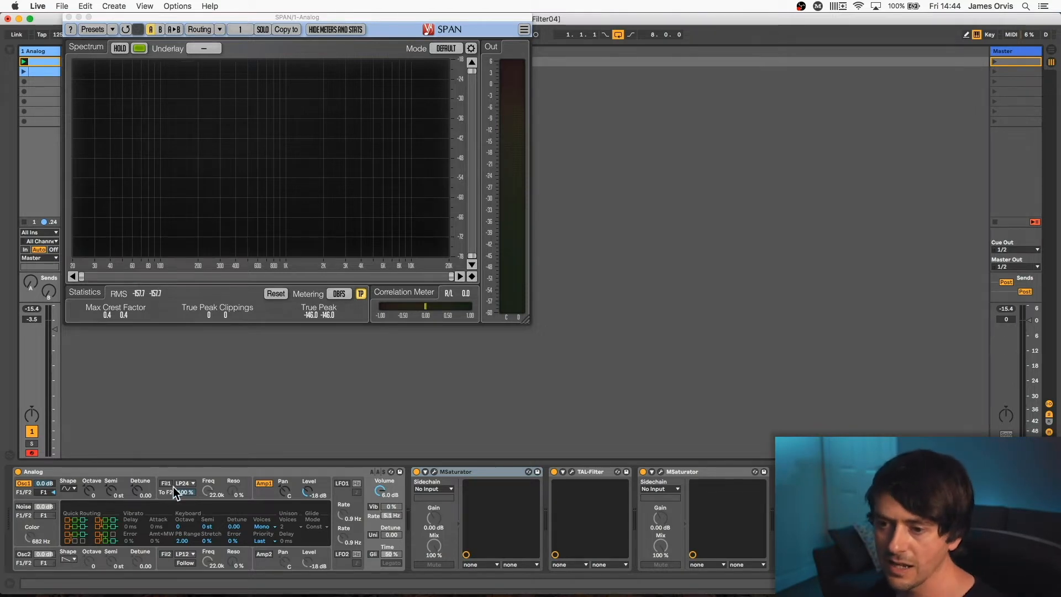
Examine the note content of the track's first clip, then return to the Analog track's device chain
left_click(180, 467)
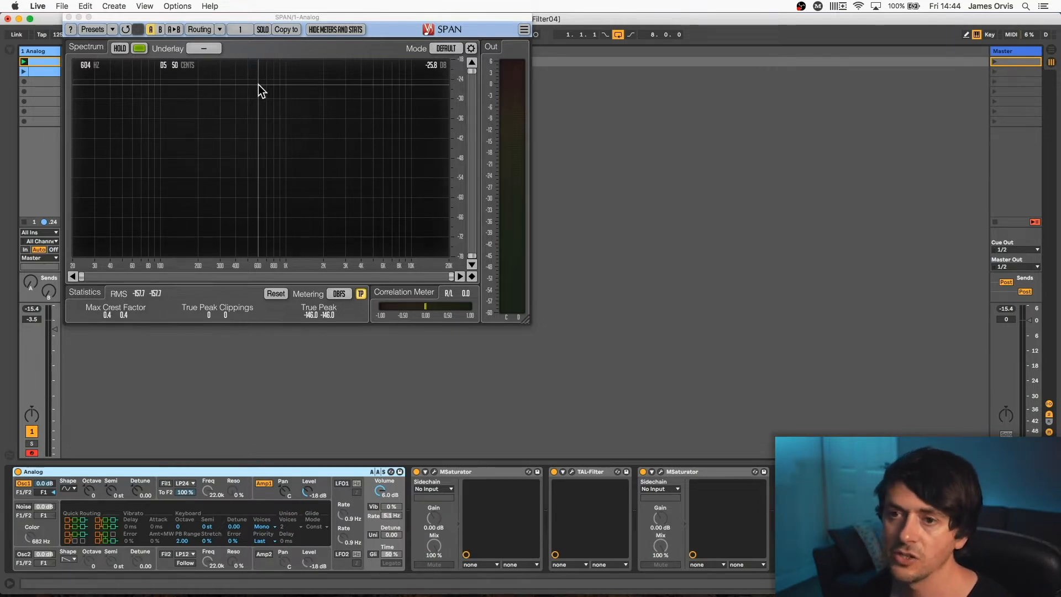
double_click(41, 61)
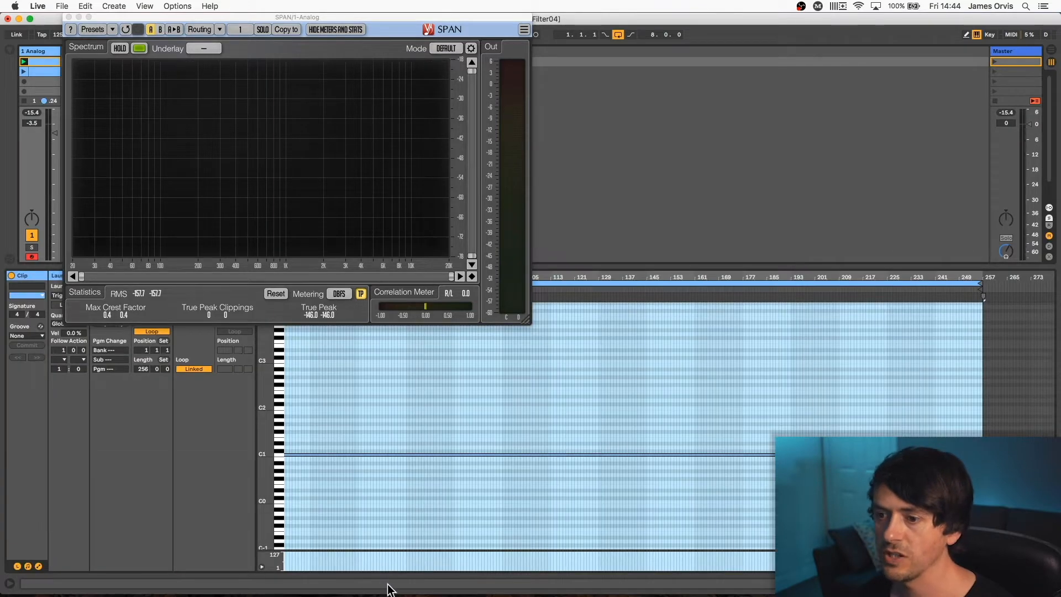
scroll(420, 468, "left", 3)
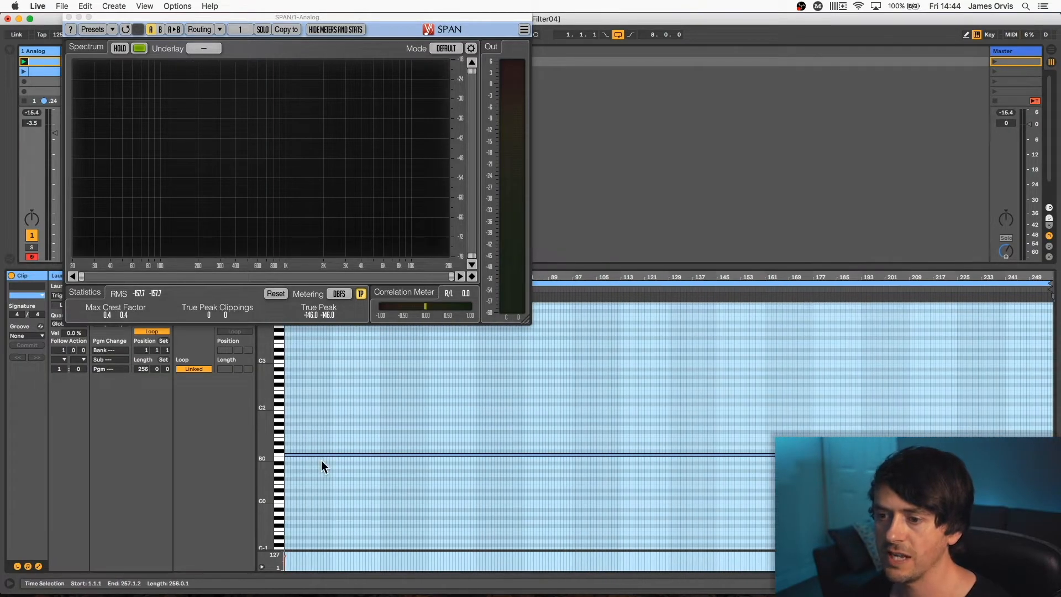
key("super+alt+l")
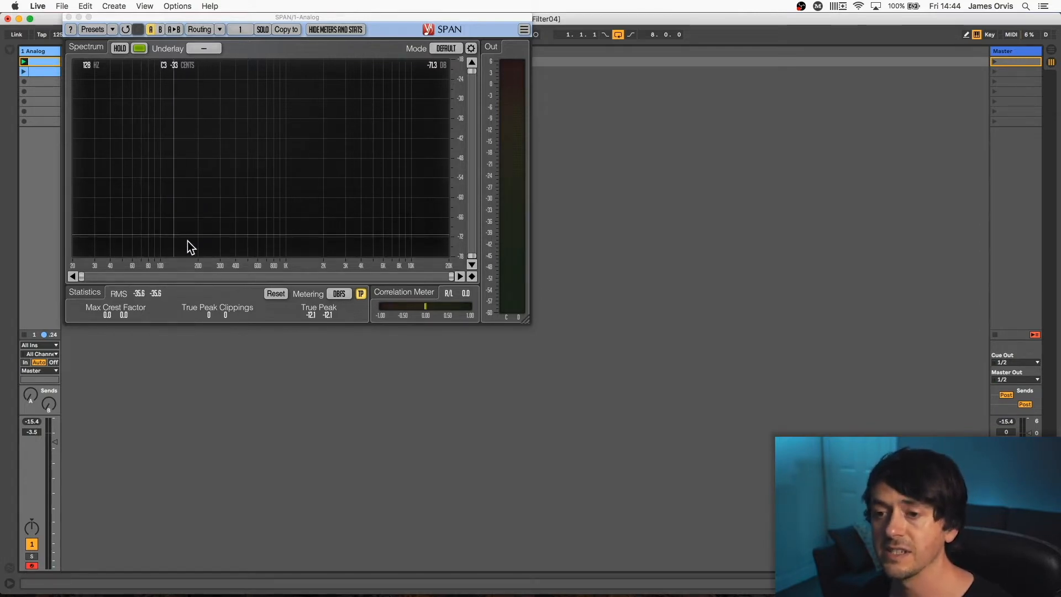
left_click(1051, 583)
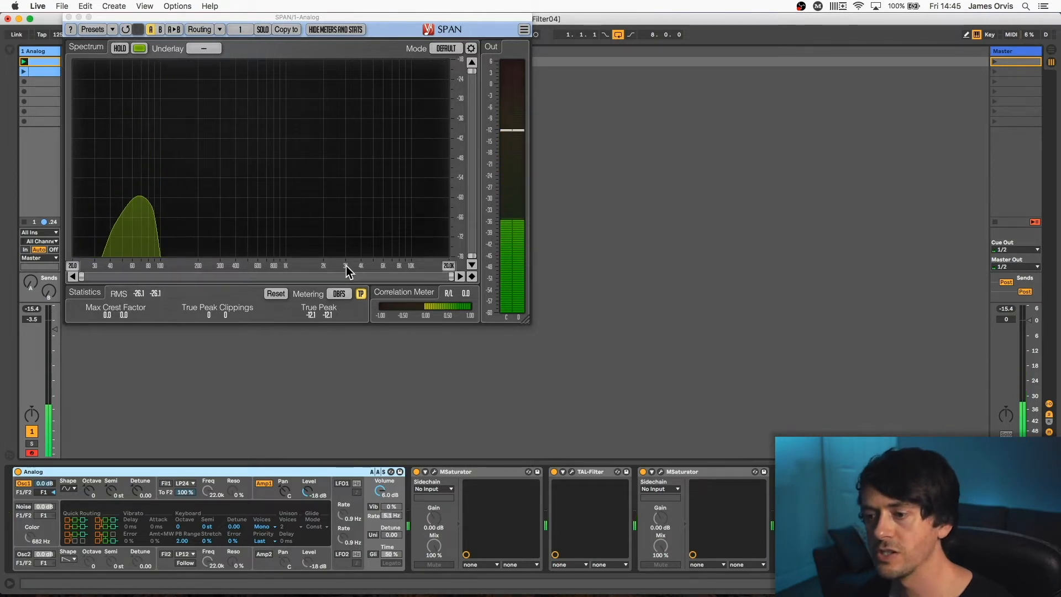
Open the first MSaturator, enable its harmonics with the 2nd harmonic at 59.2%, and turn off its bypass
left_click(435, 472)
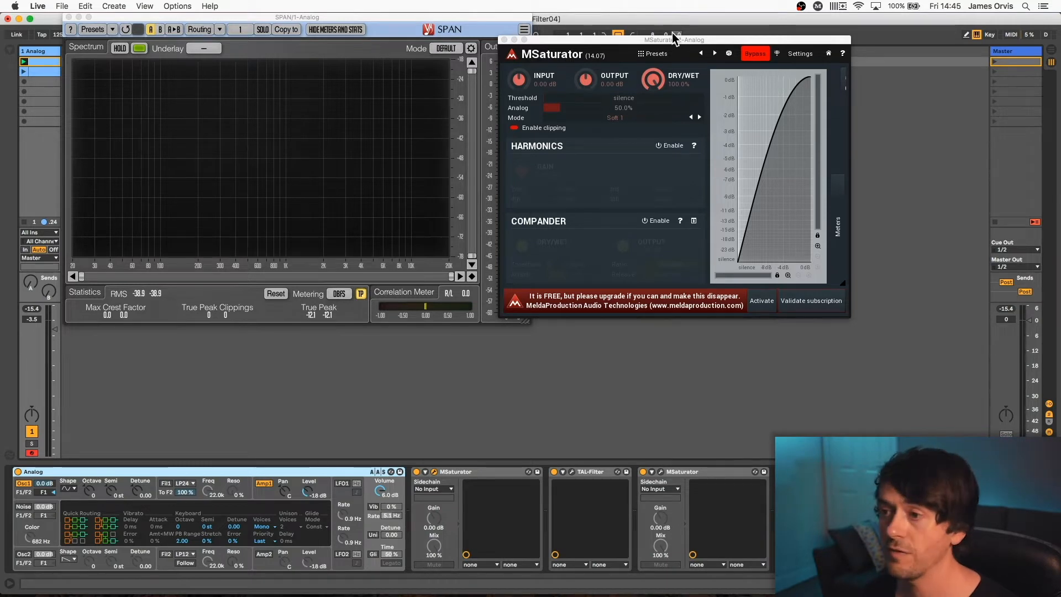
left_click(662, 146)
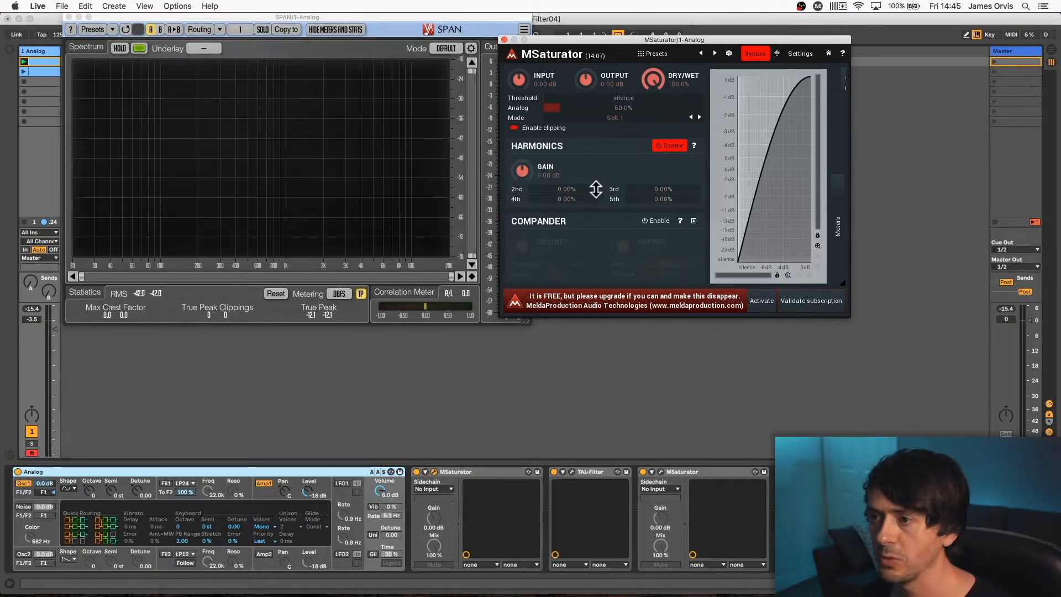
mouse_move(567, 188)
left_mouse_down()
mouse_move(567, 169)
mouse_move(568, 194)
left_mouse_up()
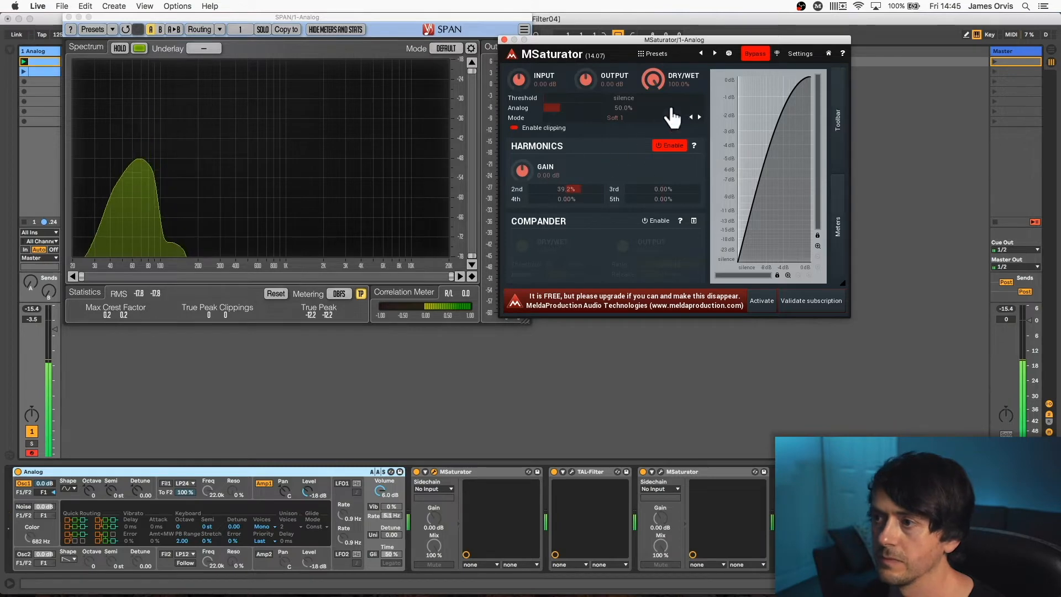
left_click(754, 54)
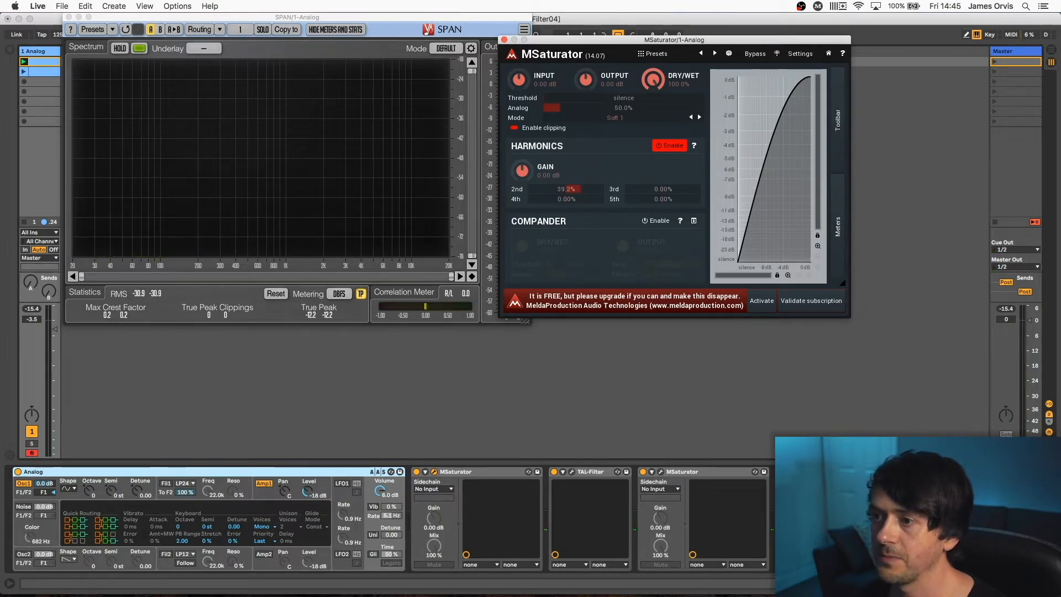
Try individual harmonic levels in MSaturator: 2nd at -1.6%, 3rd at 0.80%, 4th at -1.6% and 5th at 16.8%
left_click_drag(568, 189, 567, 166)
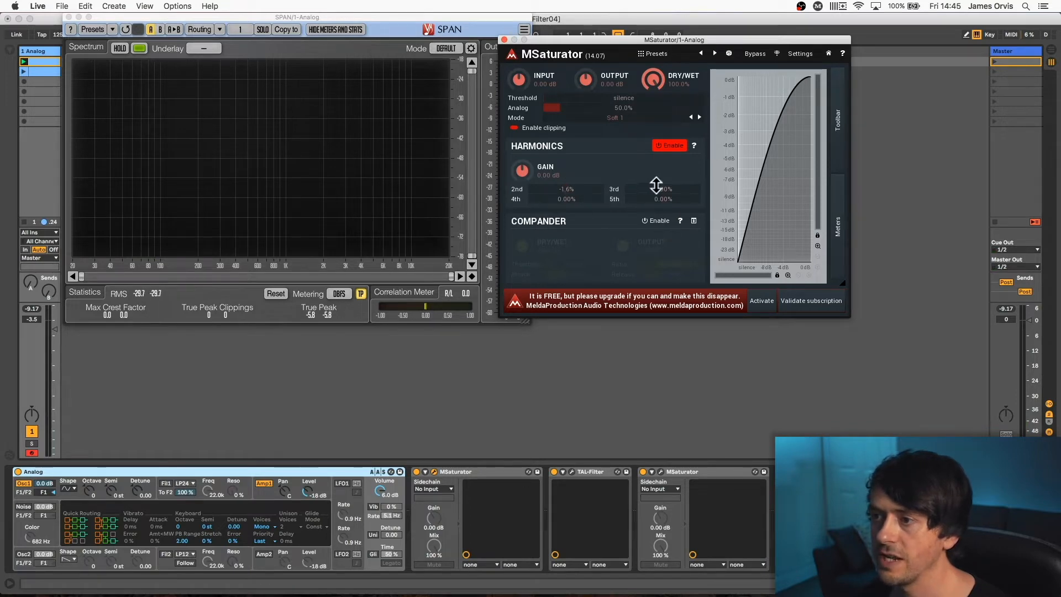
mouse_move(657, 187)
left_mouse_down()
mouse_move(658, 161)
mouse_move(658, 187)
left_mouse_up()
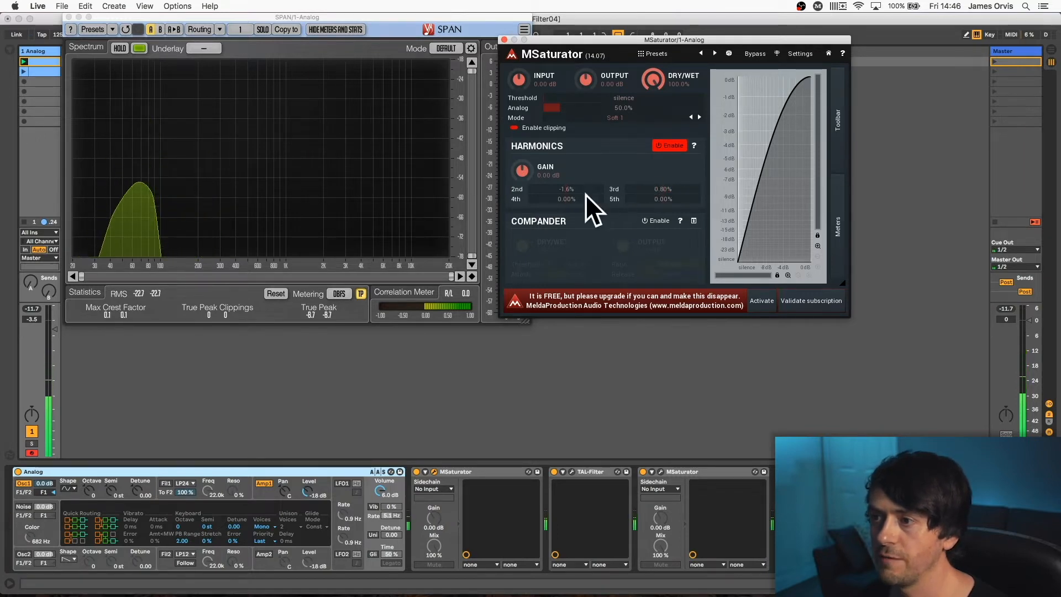
left_click_drag(572, 197, 573, 191)
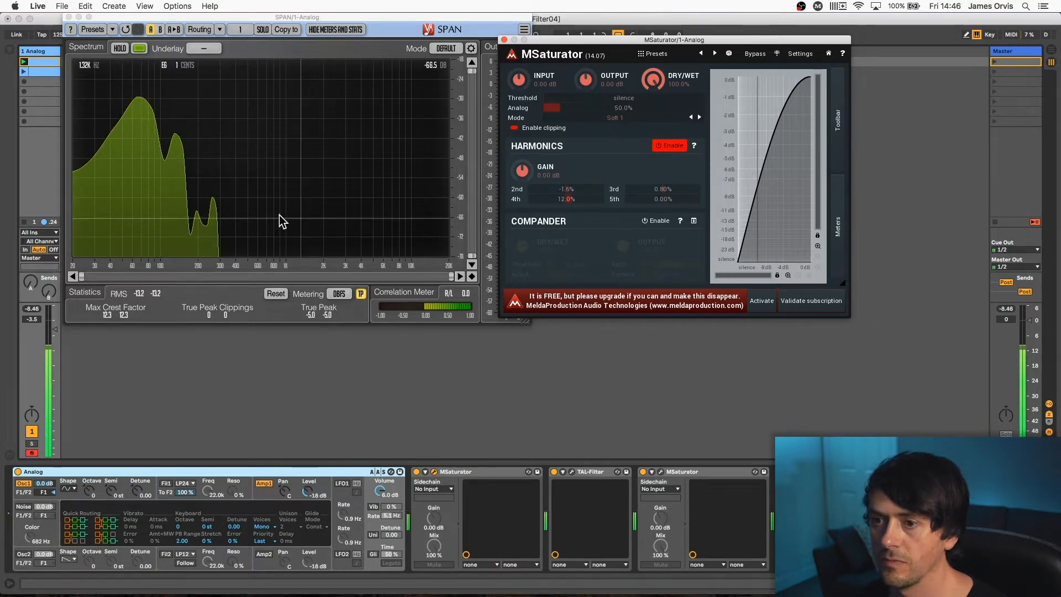
left_click_drag(567, 199, 567, 212)
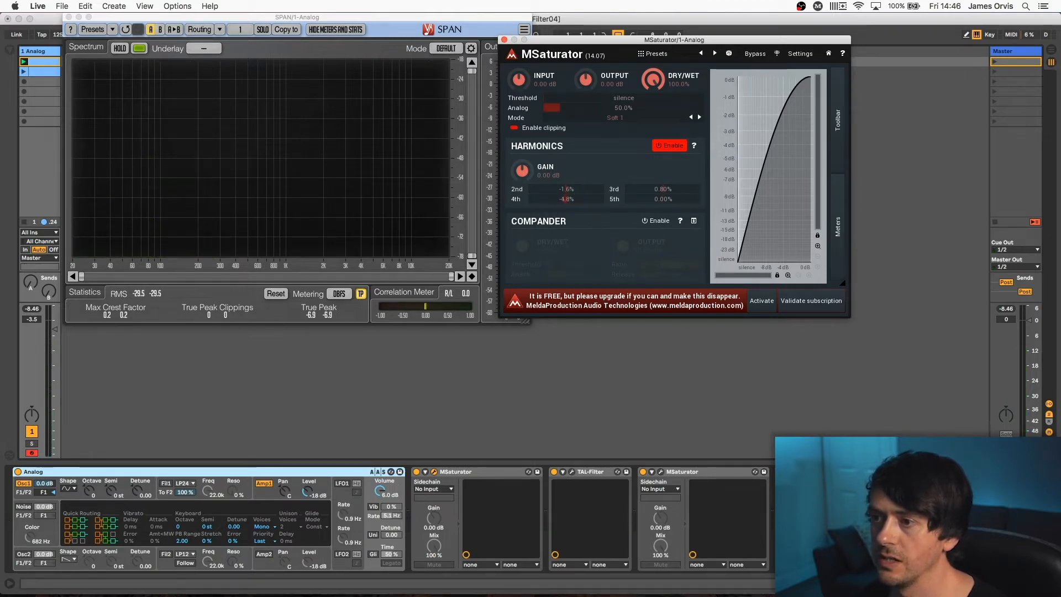
left_click_drag(567, 199, 567, 199)
left_click_drag(662, 198, 662, 184)
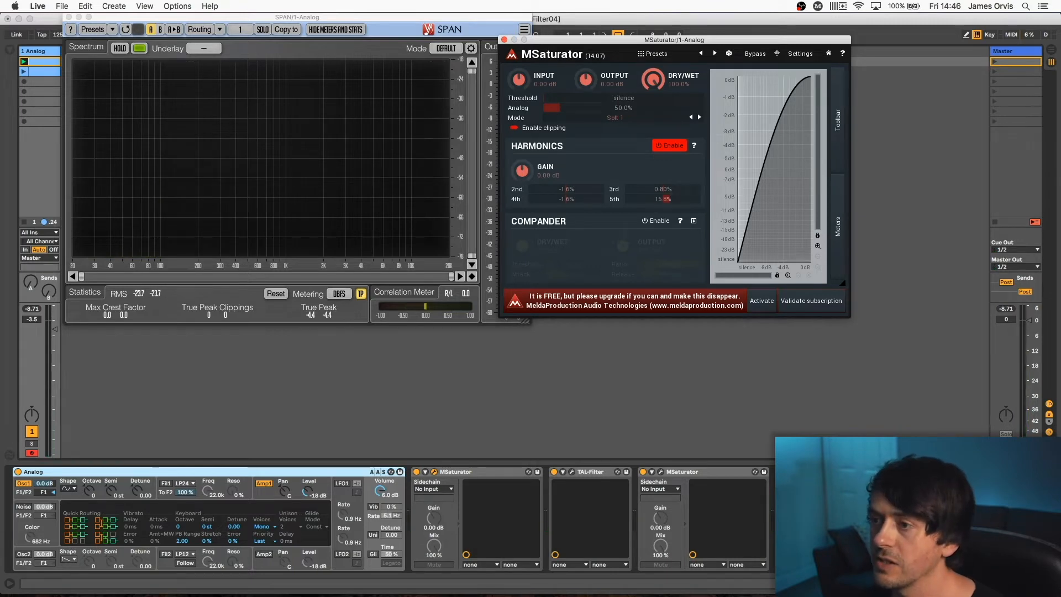
Disable MSaturator's harmonics and set its input to +17.09 dB and its output to -9.22 dB
left_click(670, 145)
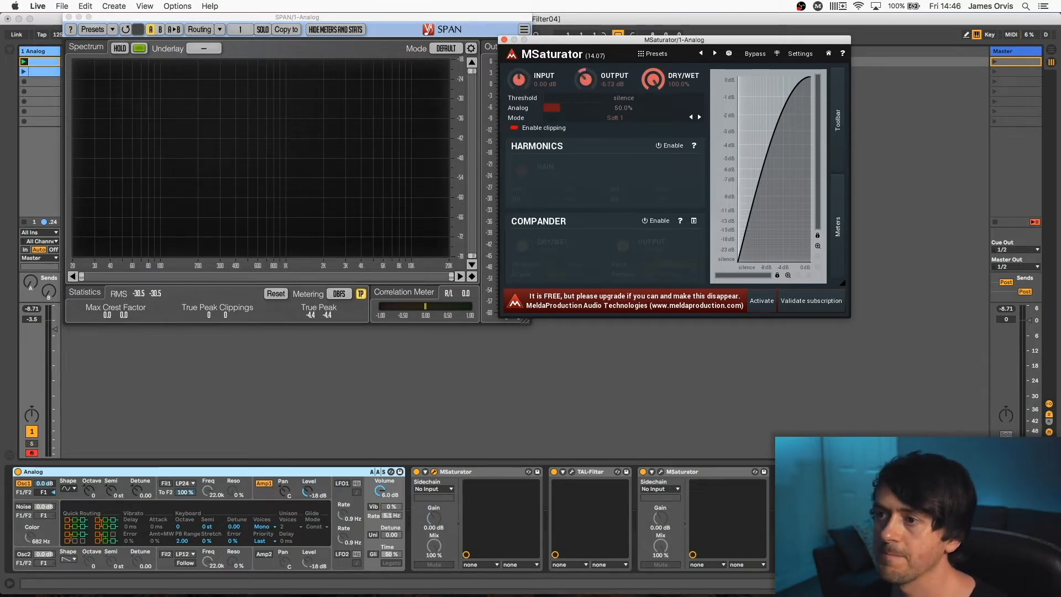
left_click_drag(584, 79, 534, 36)
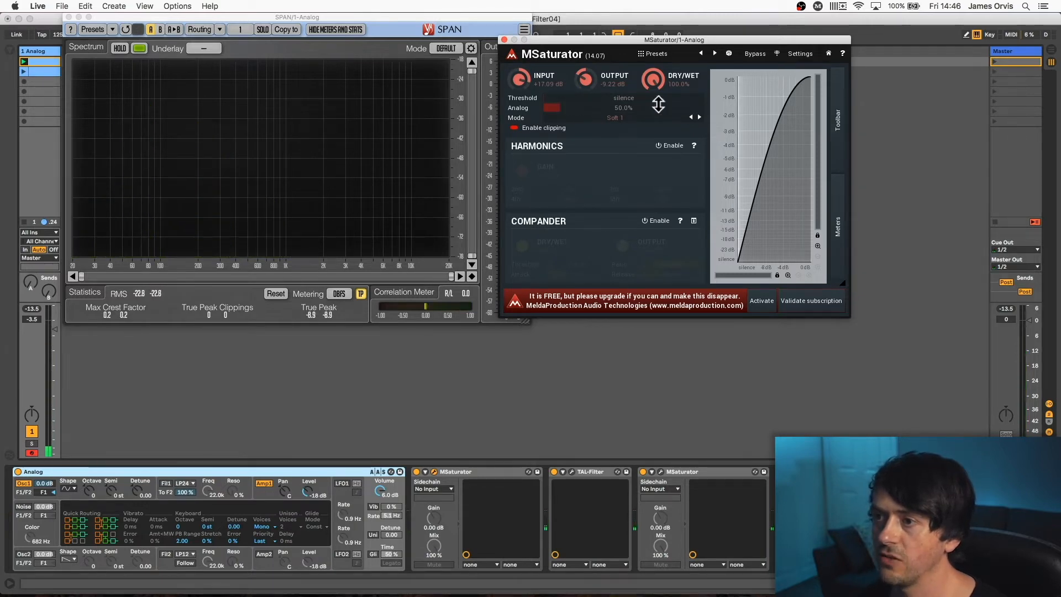
Try MSaturator's successive saturation modes up to Clip 2, with the Analog amount raised to 148%
left_click(699, 117)
left_click(700, 117)
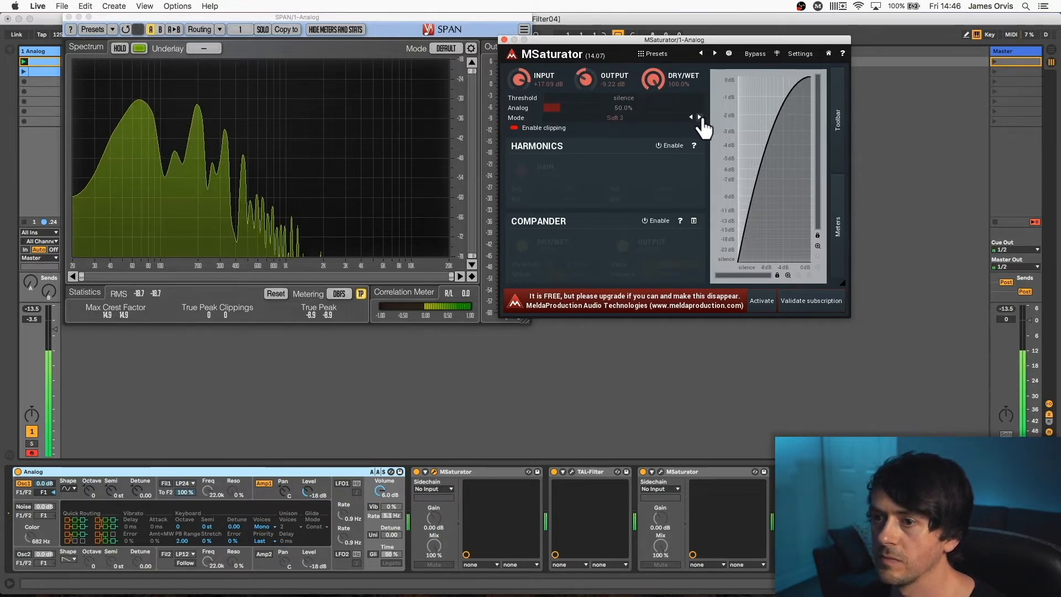
left_click(700, 117)
left_click(700, 117)
left_click(699, 117)
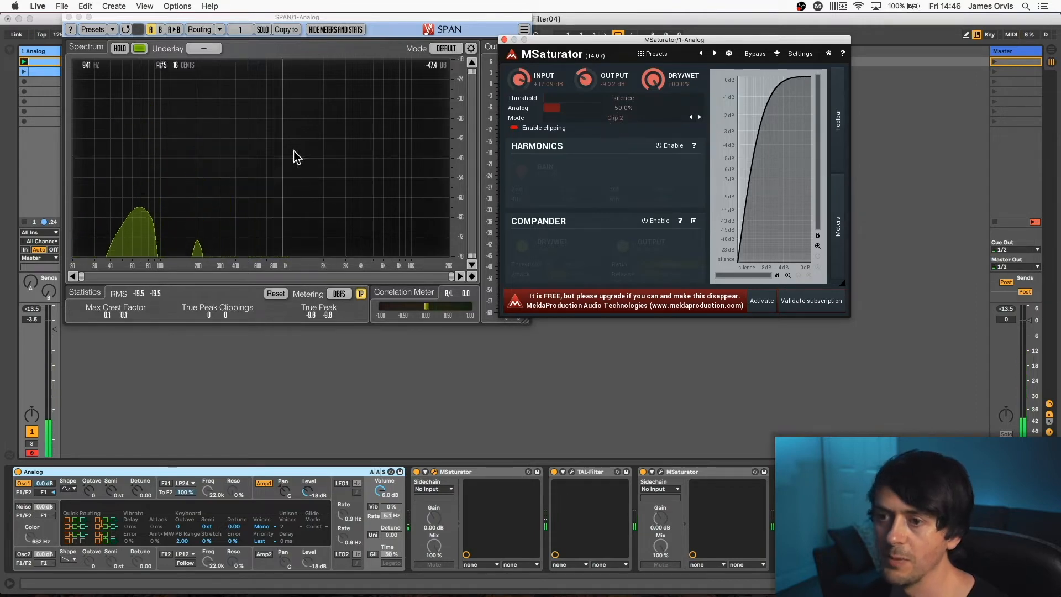
left_click_drag(626, 103, 628, 35)
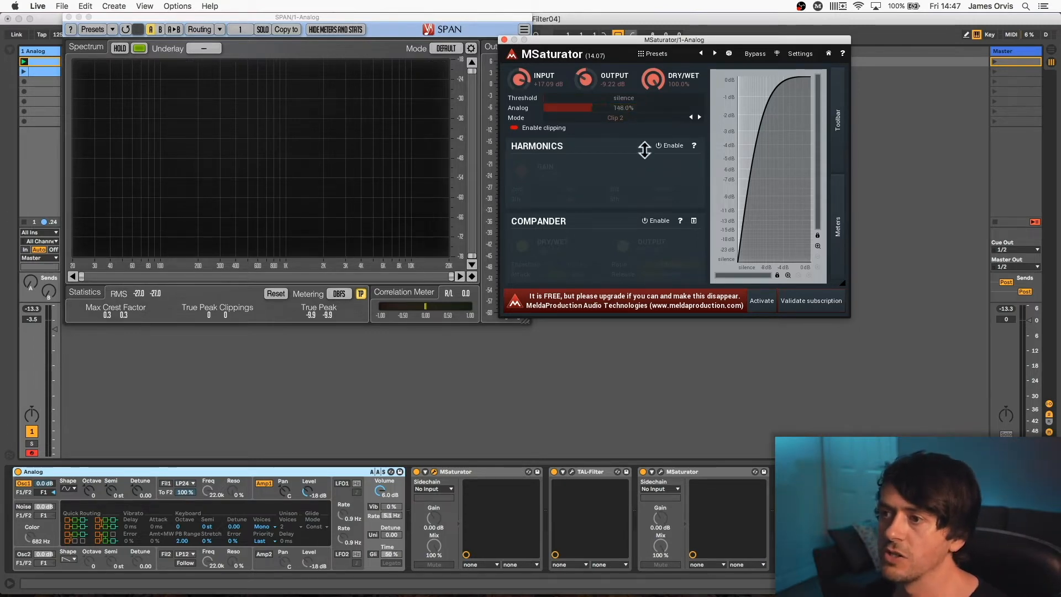
Set MSaturator's saturation mode to Soft 1 and its Analog amount to 126%
left_click(630, 118)
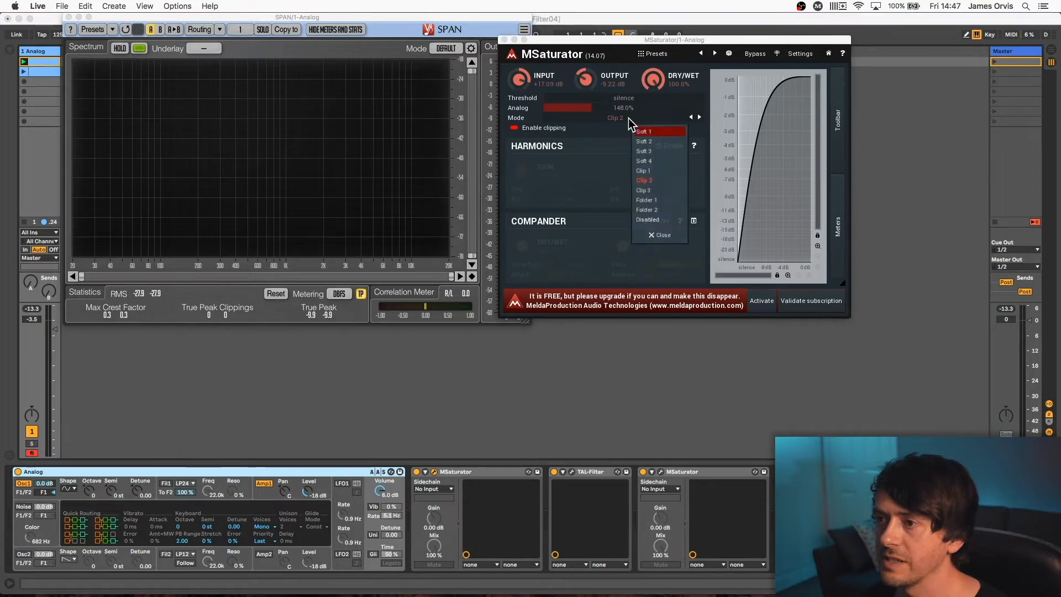
left_click(656, 133)
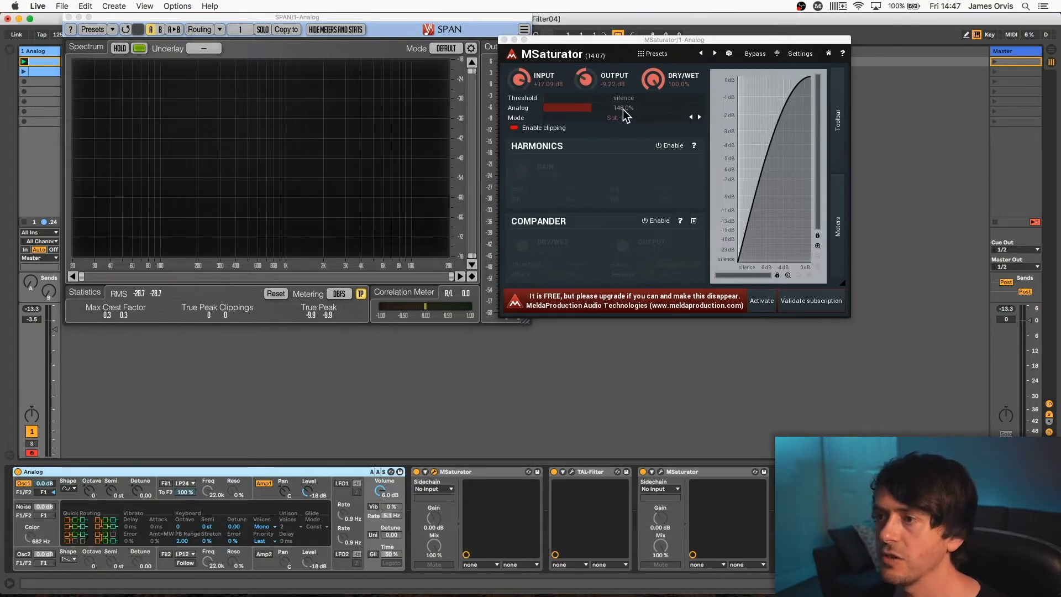
left_click_drag(623, 110, 582, 109)
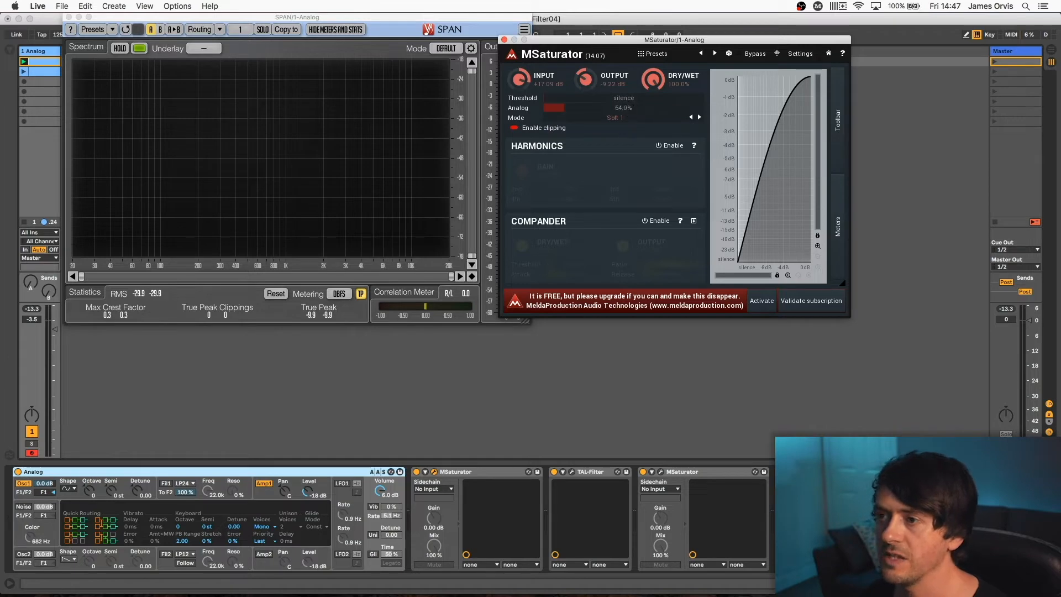
mouse_move(565, 107)
left_mouse_down()
mouse_move(663, 108)
mouse_move(549, 107)
left_mouse_up()
left_click_drag(547, 108, 584, 108)
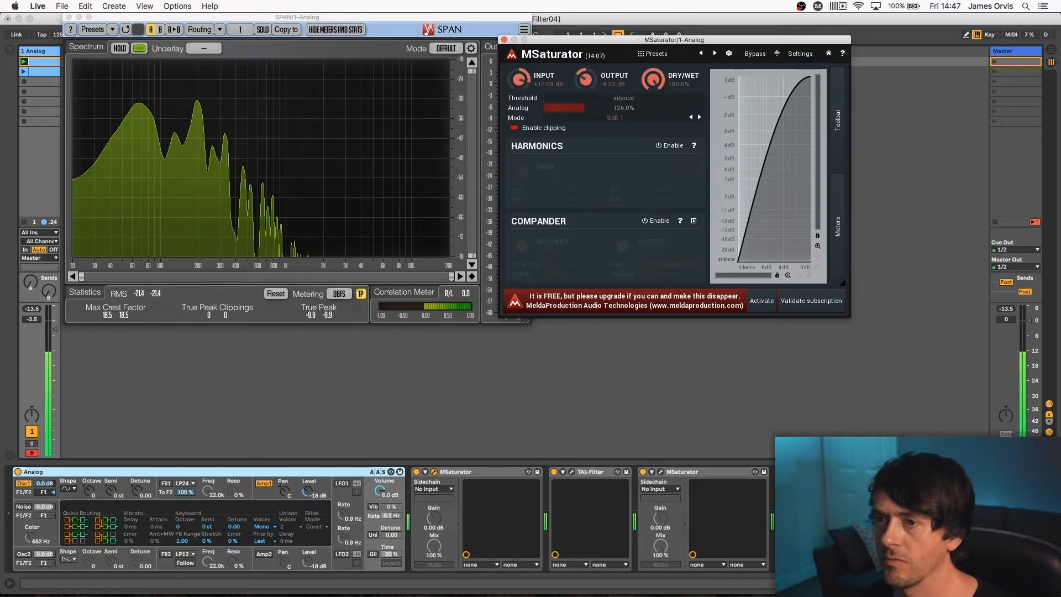
Open the second clip to view its bassline notes, launch it, and hide the clip's detail view
double_click(38, 73)
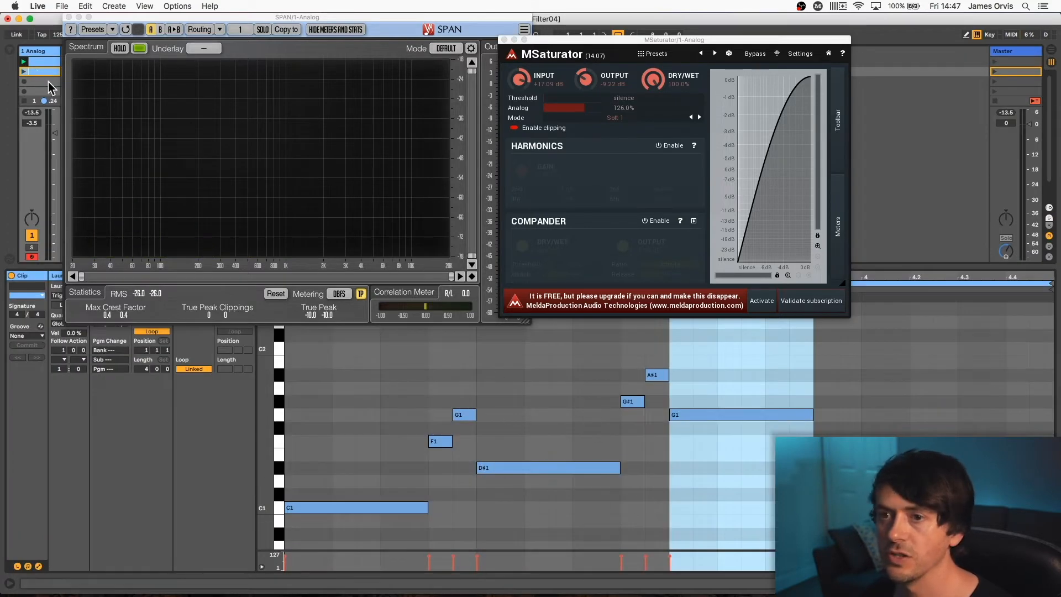
left_click(23, 72)
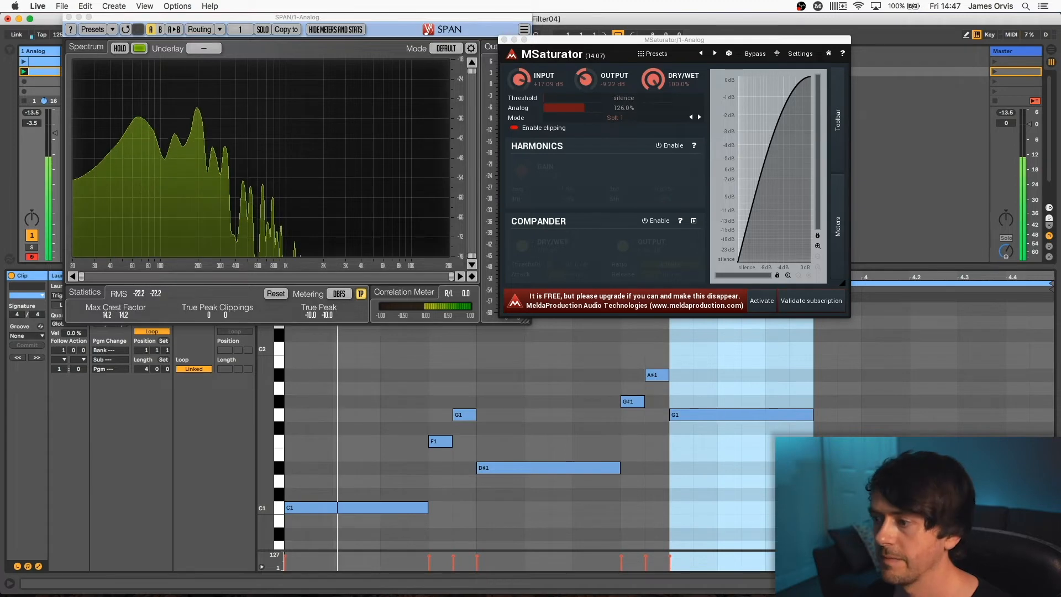
key("shift+Tab")
key("super+alt+l")
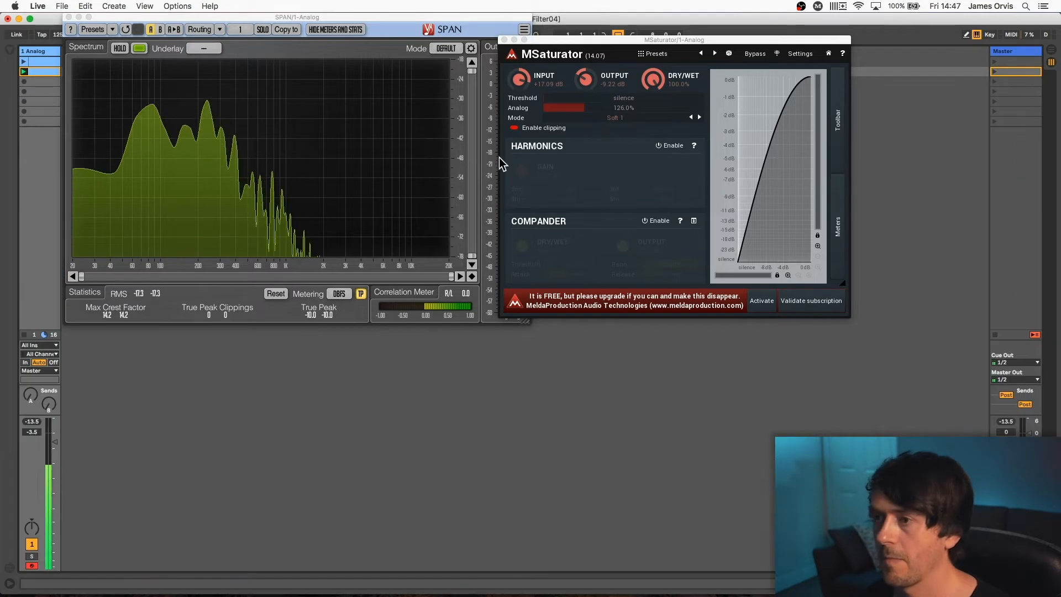
Raise MSaturator's Analog amount to 246% and set its input to +16.90 dB while the bassline plays
left_click_drag(615, 107, 615, 94)
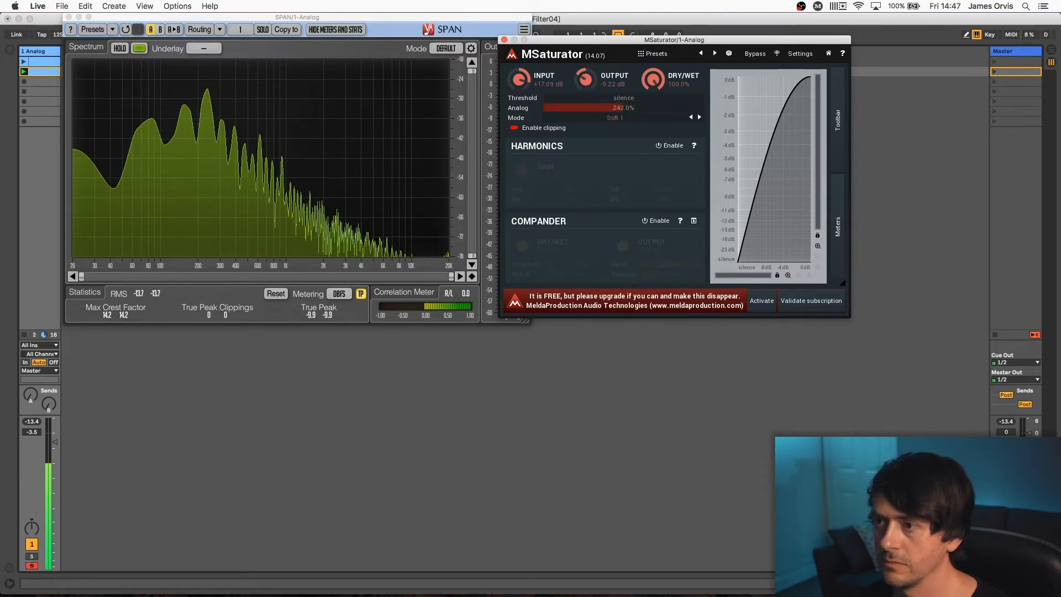
left_click_drag(621, 108, 622, 107)
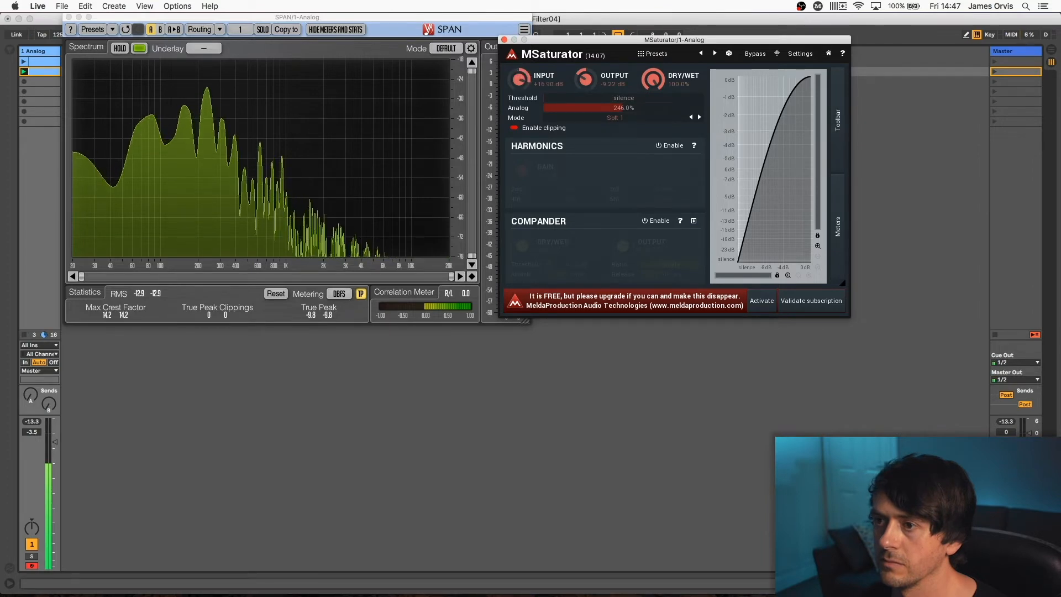
Open TAL-Filter beside the spectrum analyser, switch off the second MSaturator, and close the first MSaturator's window
left_click(1051, 583)
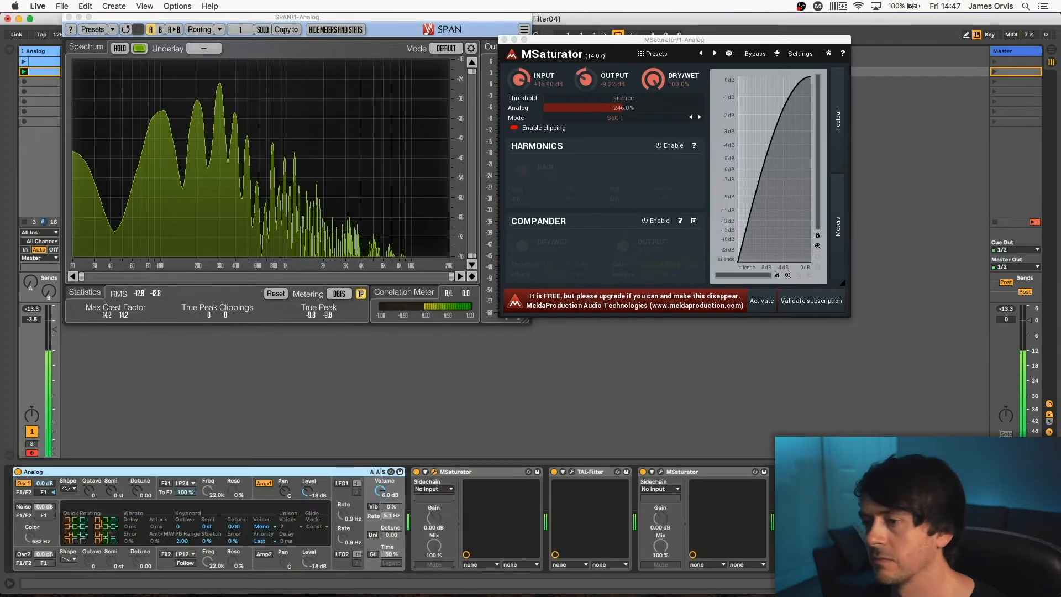
left_click(573, 472)
left_click_drag(404, 150, 551, 105)
left_click(643, 472)
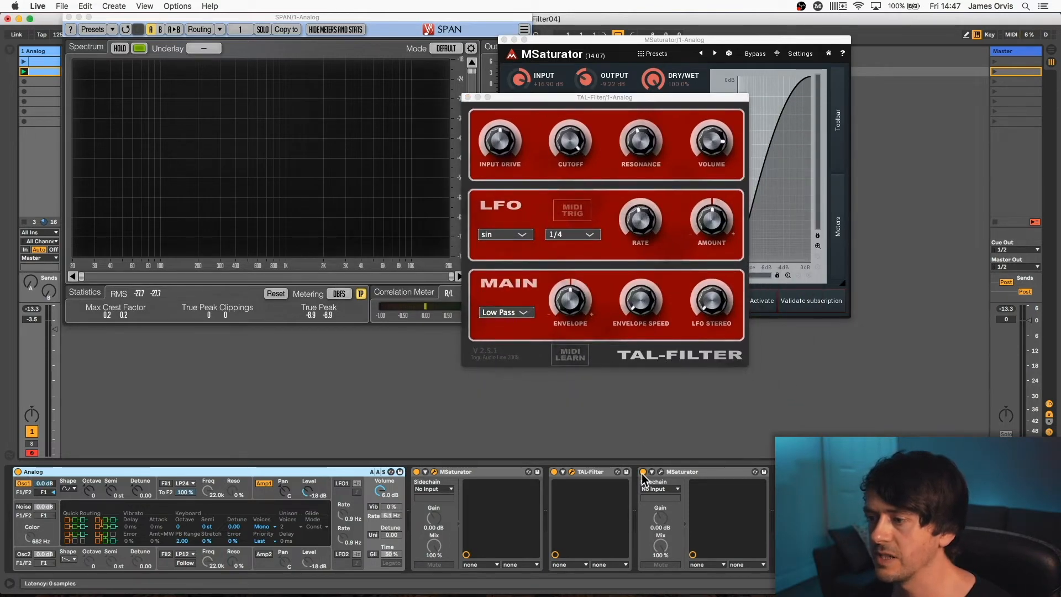
left_click(566, 108)
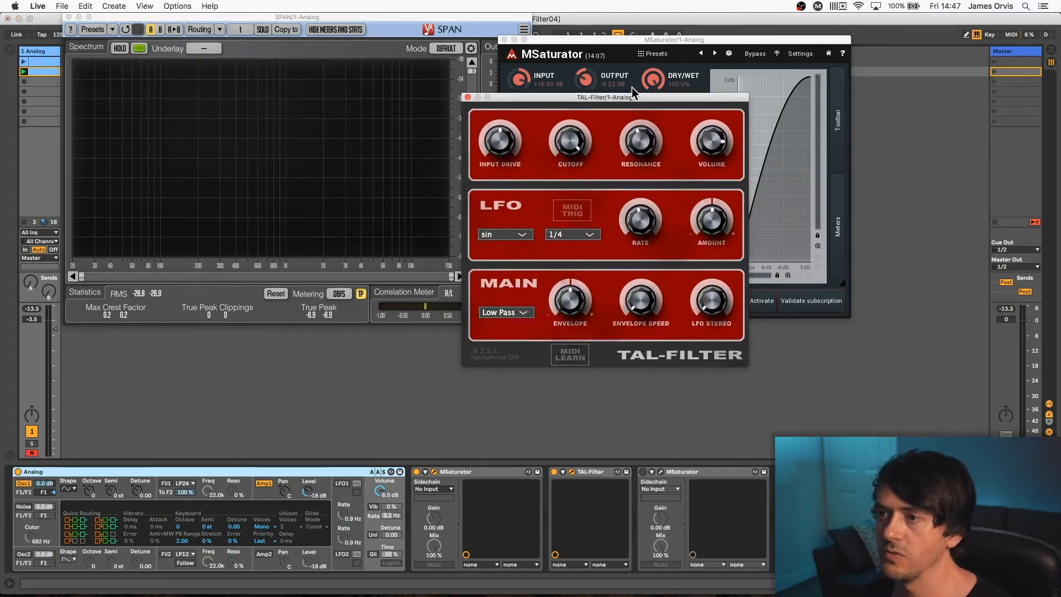
left_click(504, 40)
left_click_drag(507, 102, 579, 28)
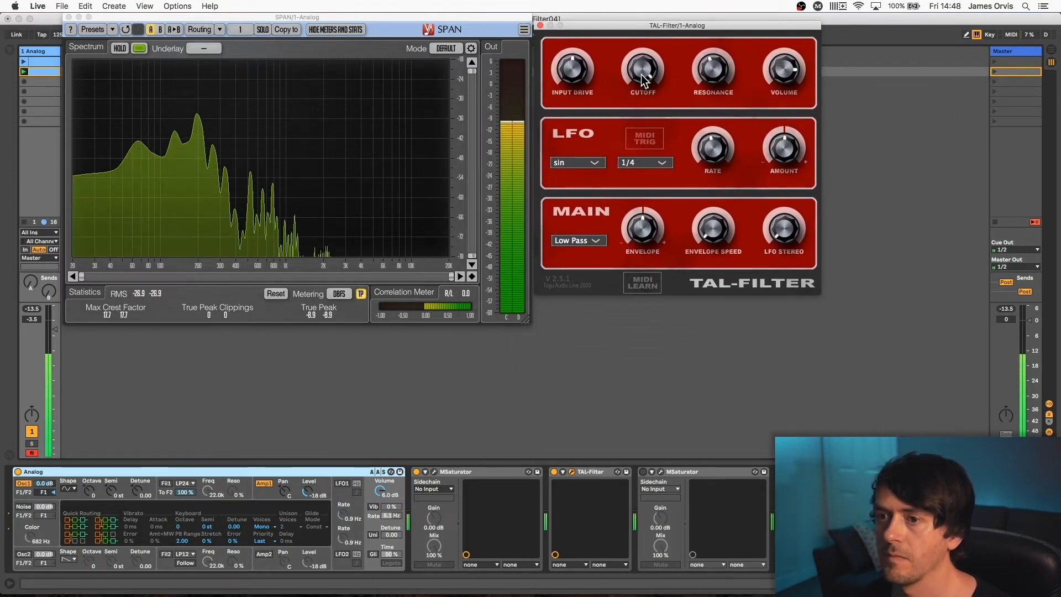
Lower TAL-Filter's low-pass cutoff and adjust its resonance and volume while the bassline plays
left_click_drag(642, 92, 632, 154)
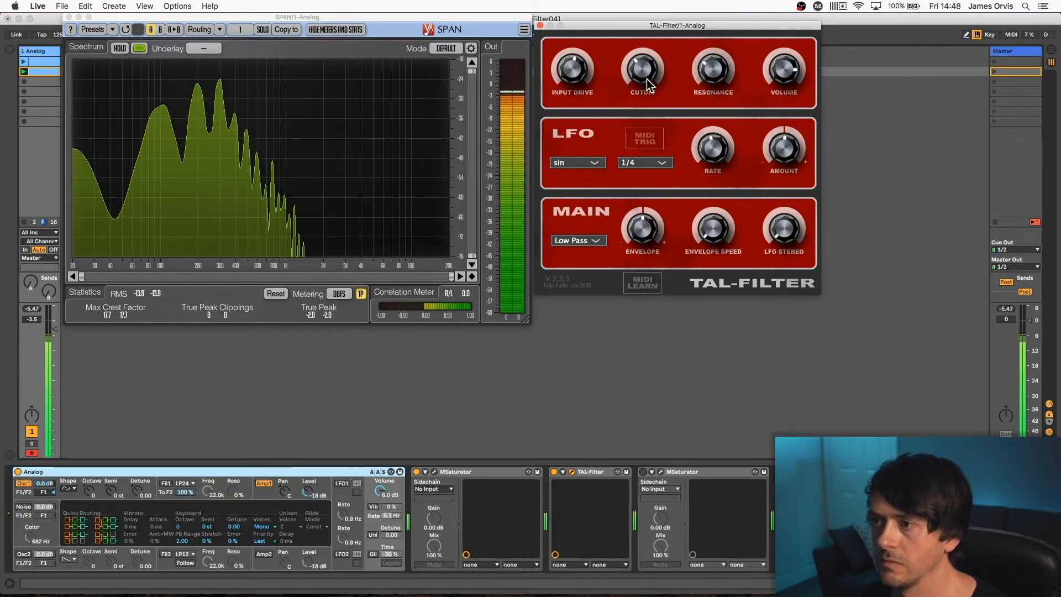
left_click_drag(709, 73, 709, 88)
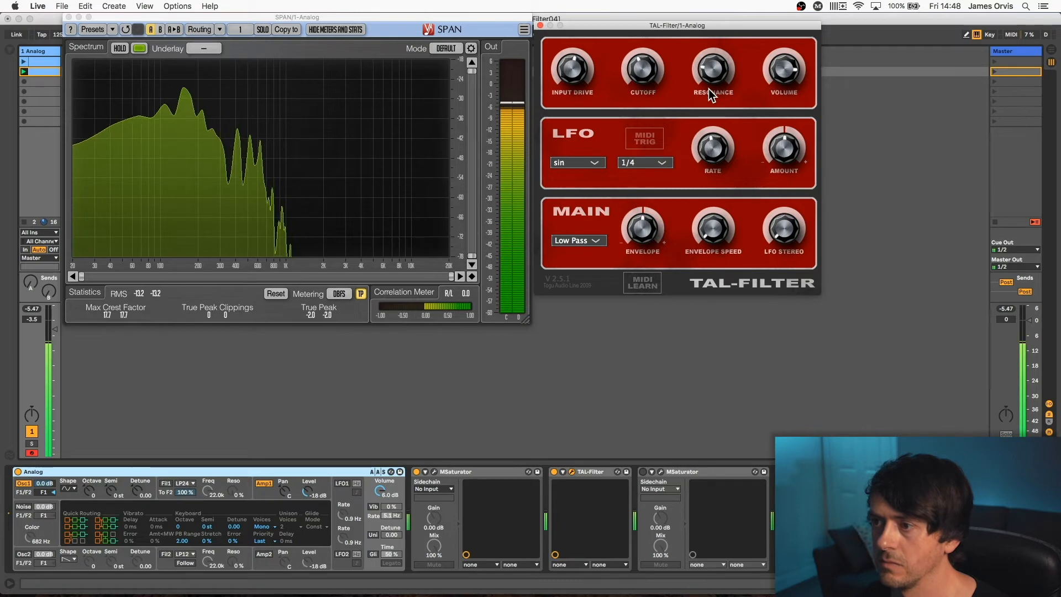
left_click_drag(781, 64, 784, 76)
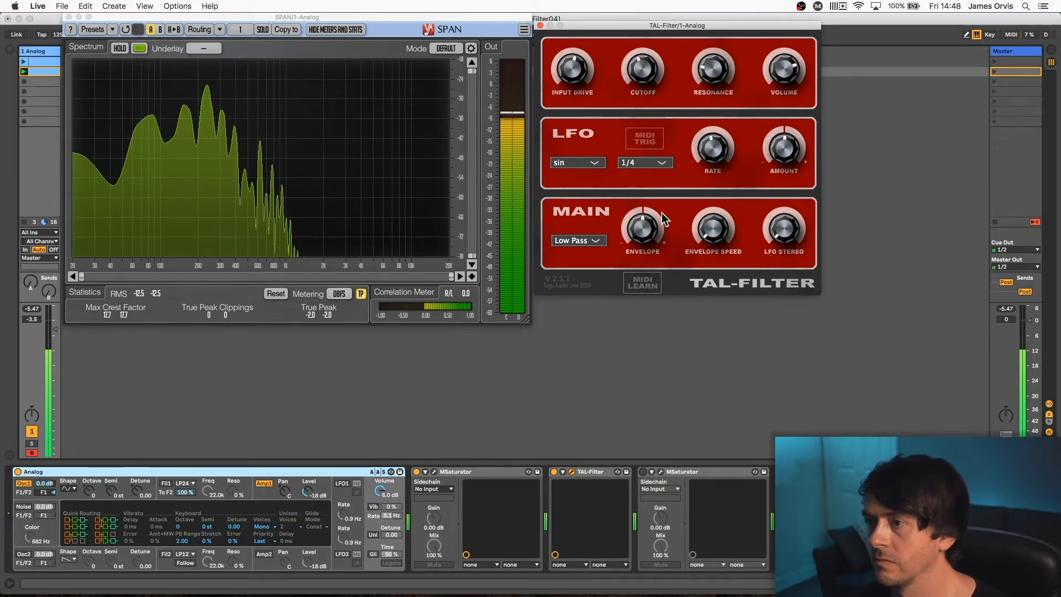
Slightly adjust TAL-Filter's envelope amount and group the first MSaturator with TAL-Filter into an audio effect rack
left_click_drag(663, 213, 656, 210)
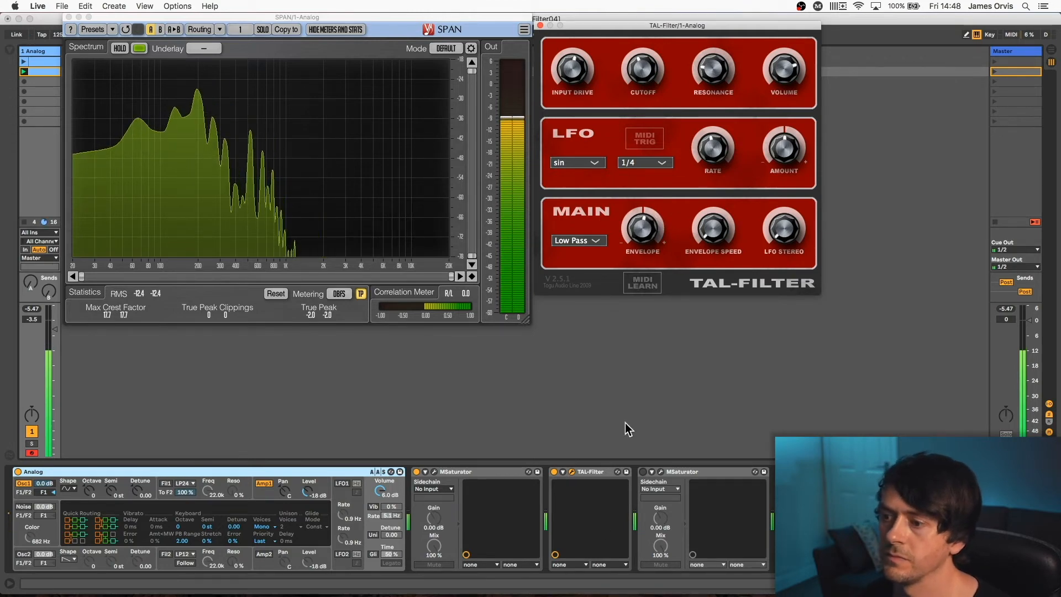
left_click(493, 481)
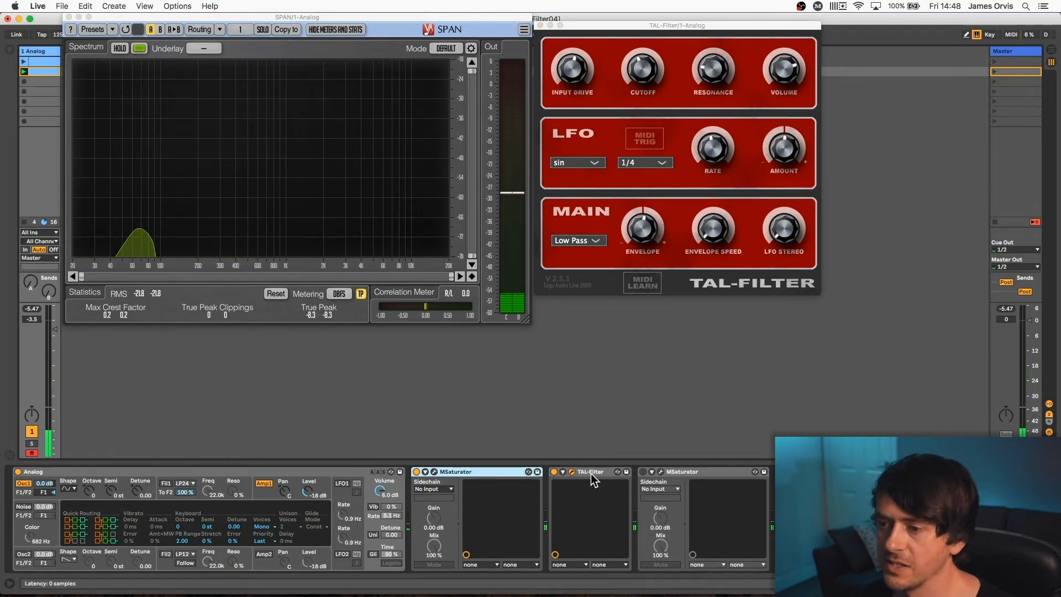
right_click(602, 475)
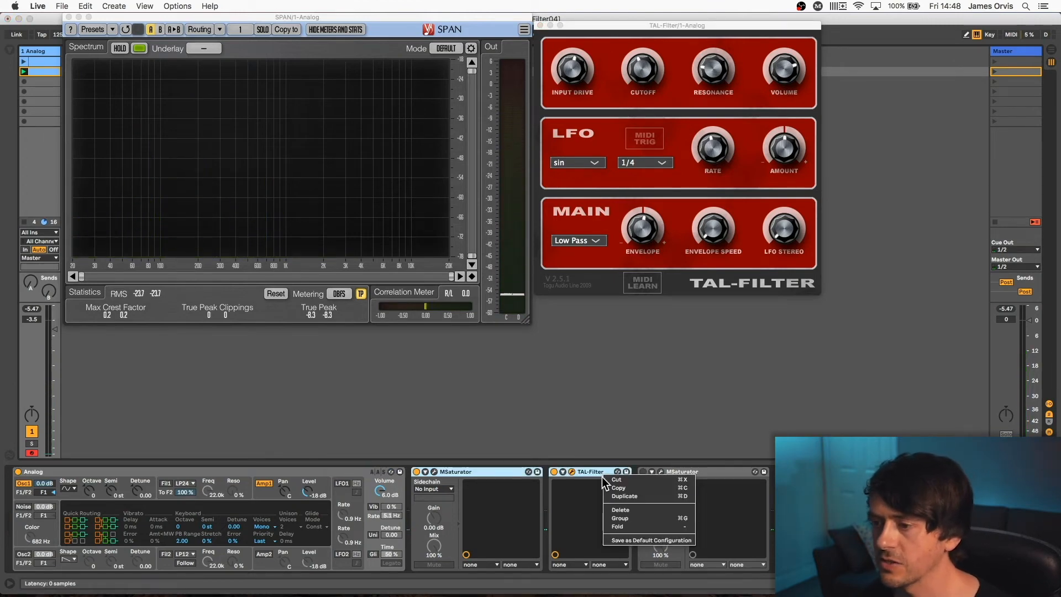
left_click(623, 518)
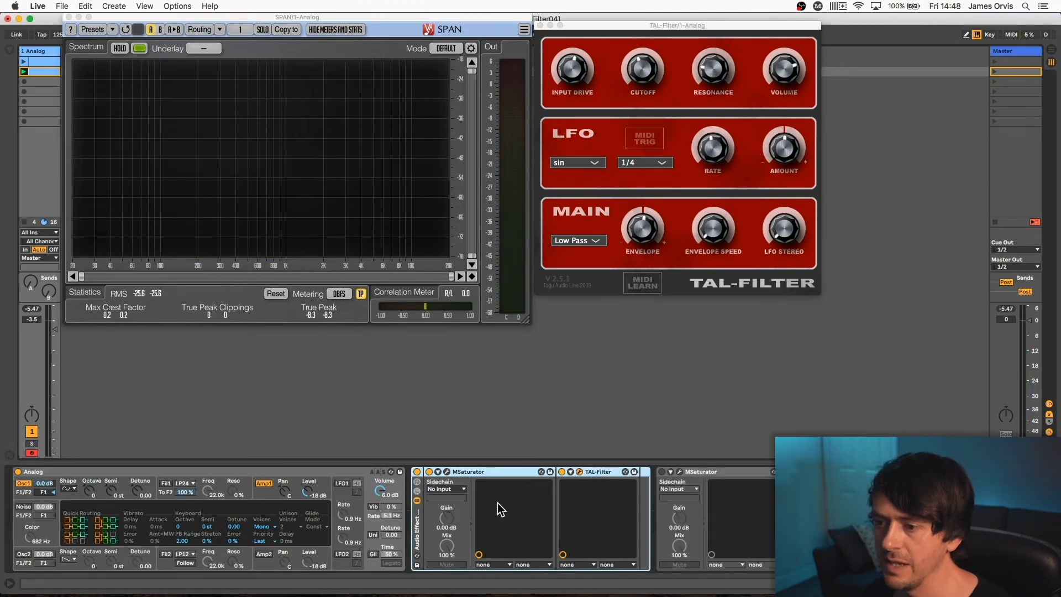
Compare the bassline with the rack bypassed and active, and lower TAL-Filter's cutoff slightly during playback
left_click(417, 472)
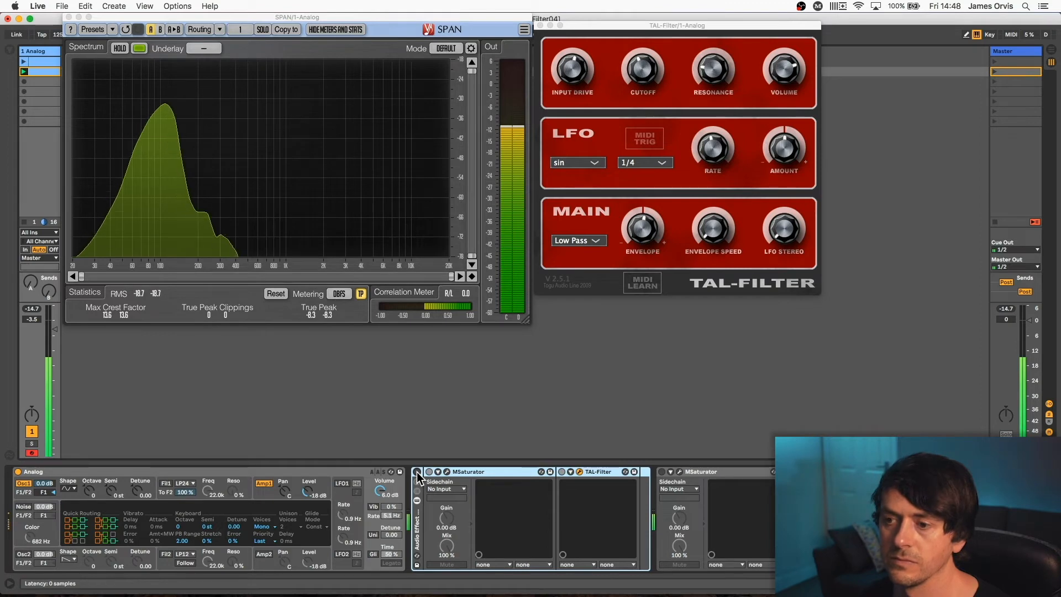
left_click(417, 473)
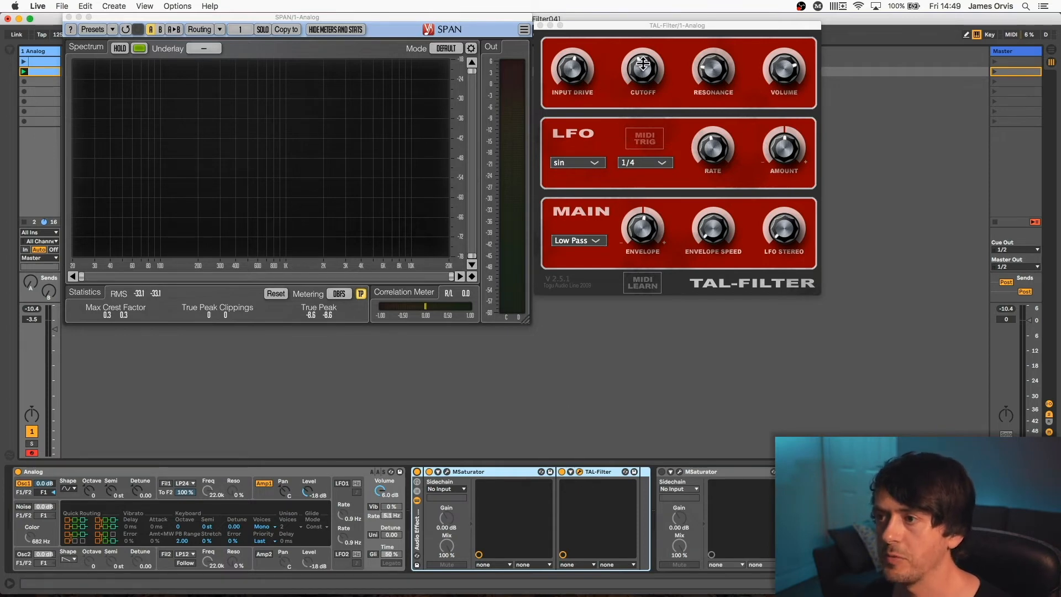
key("space")
left_click_drag(643, 64, 644, 70)
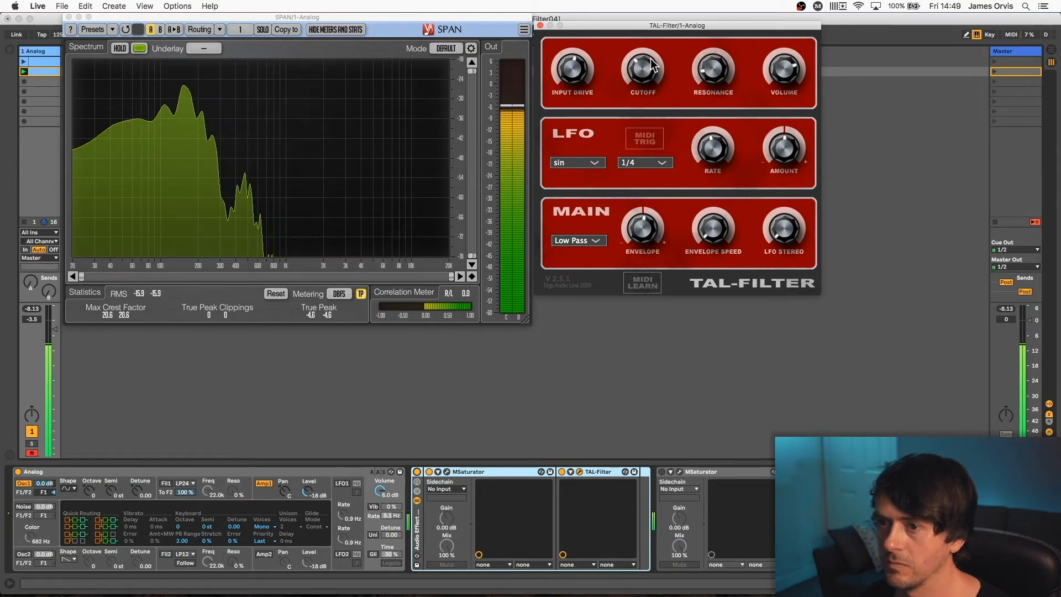
Switch on and open the second MSaturator, setting its input to +7.30 dB, output to -10.18 dB and Analog to 278%
left_click(673, 471)
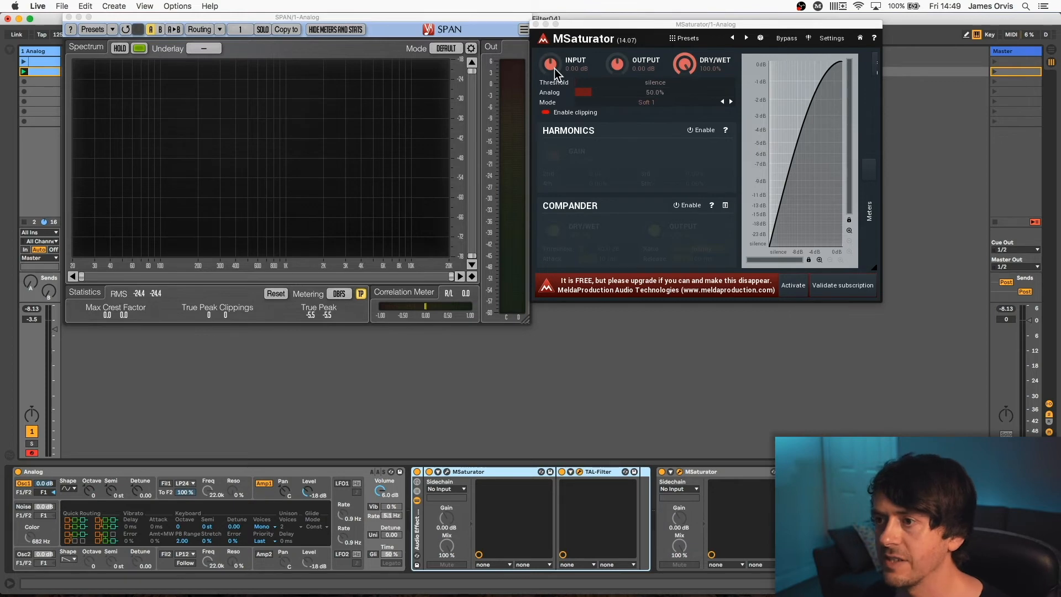
left_click(619, 65)
left_click_drag(618, 64, 610, 107)
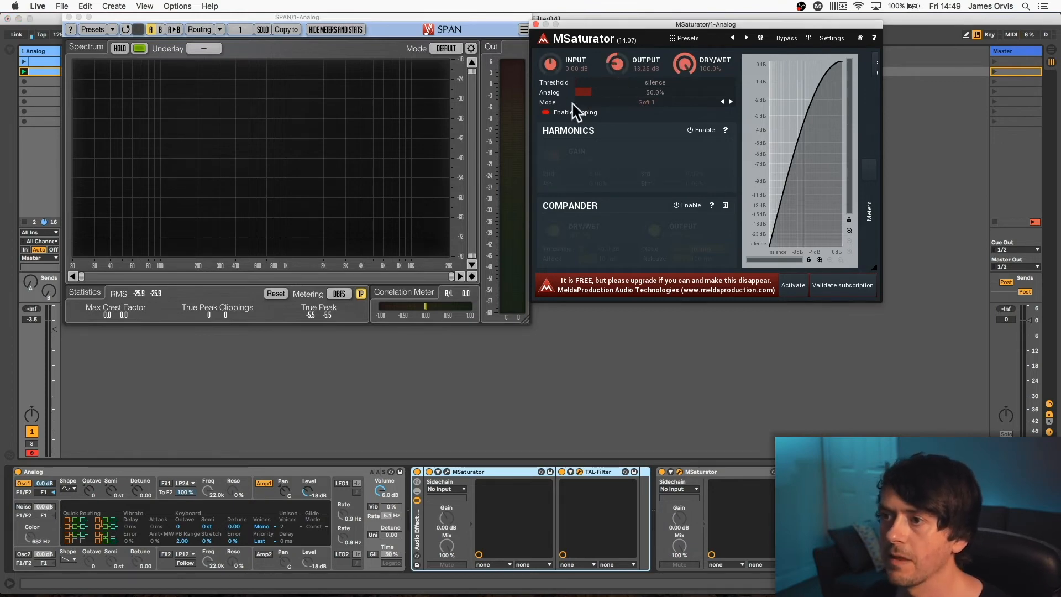
key("space")
left_click_drag(550, 64, 550, 33)
left_click_drag(617, 64, 617, 55)
left_click_drag(635, 91, 708, 91)
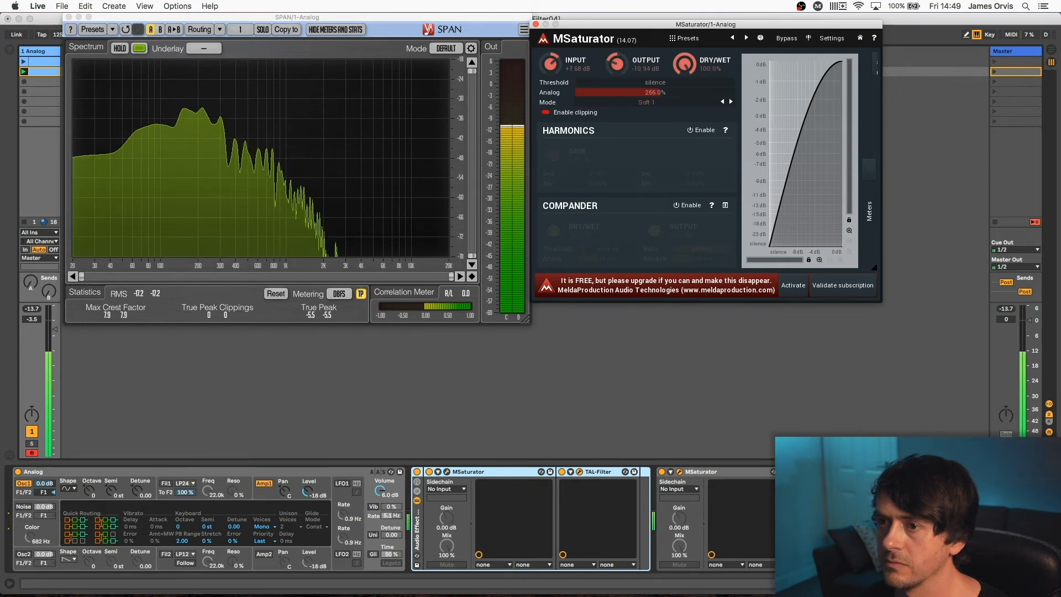
left_click_drag(551, 64, 620, 65)
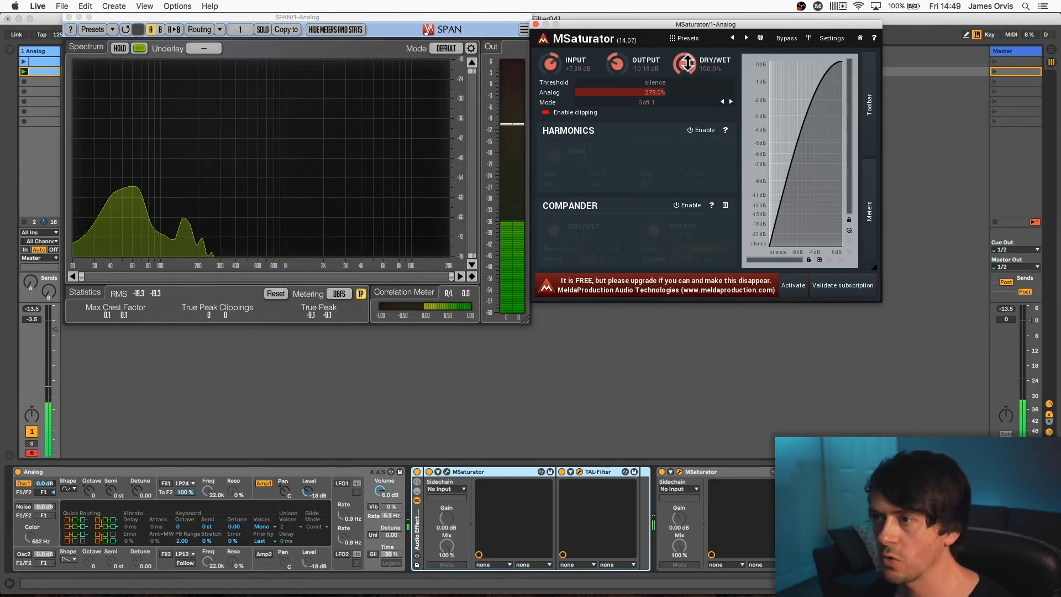
Blend the second MSaturator to 31.6% dry/wet and fine-tune it to +8.26 dB input, -10.75 dB output and 264% Analog
left_click_drag(687, 65, 687, 127)
mouse_move(685, 64)
left_mouse_down()
mouse_move(675, 19)
mouse_move(674, 44)
mouse_move(697, 64)
left_mouse_up()
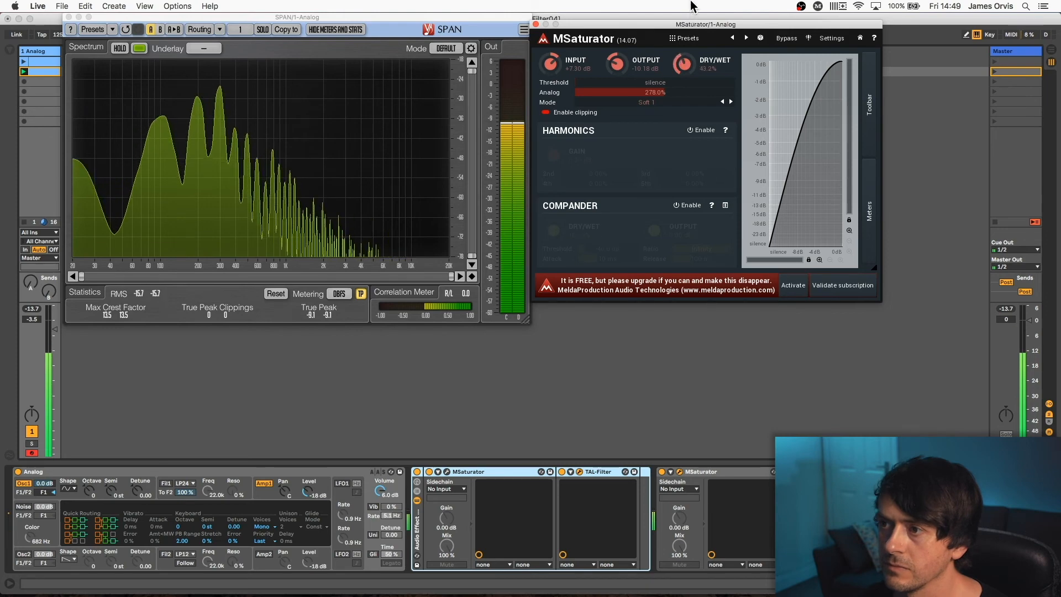
left_click_drag(691, 1, 691, 5)
left_click_drag(615, 58, 675, 63)
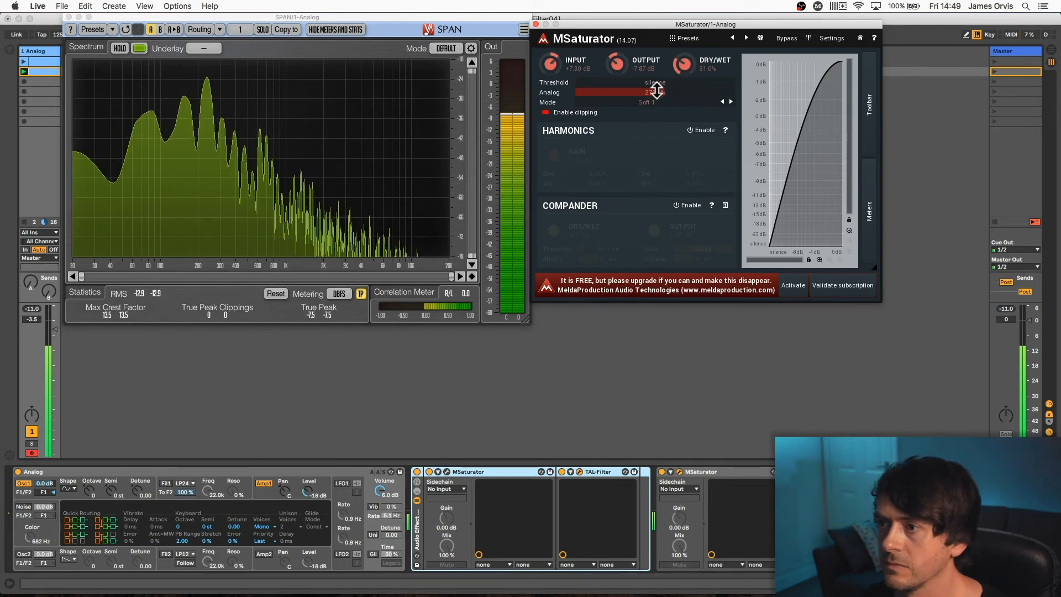
left_click_drag(656, 90, 656, 85)
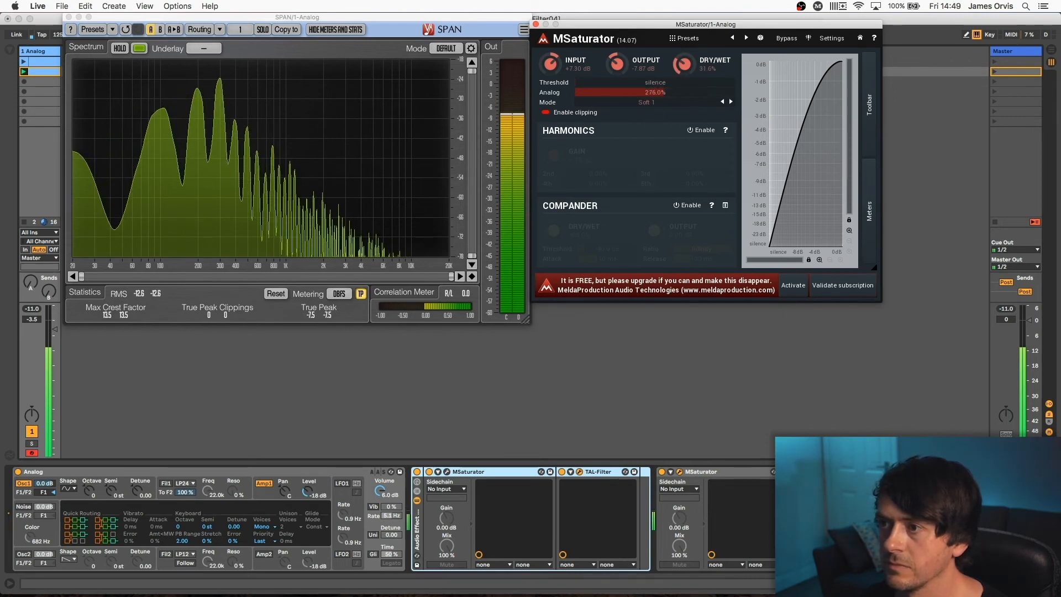
left_click_drag(551, 63, 551, 58)
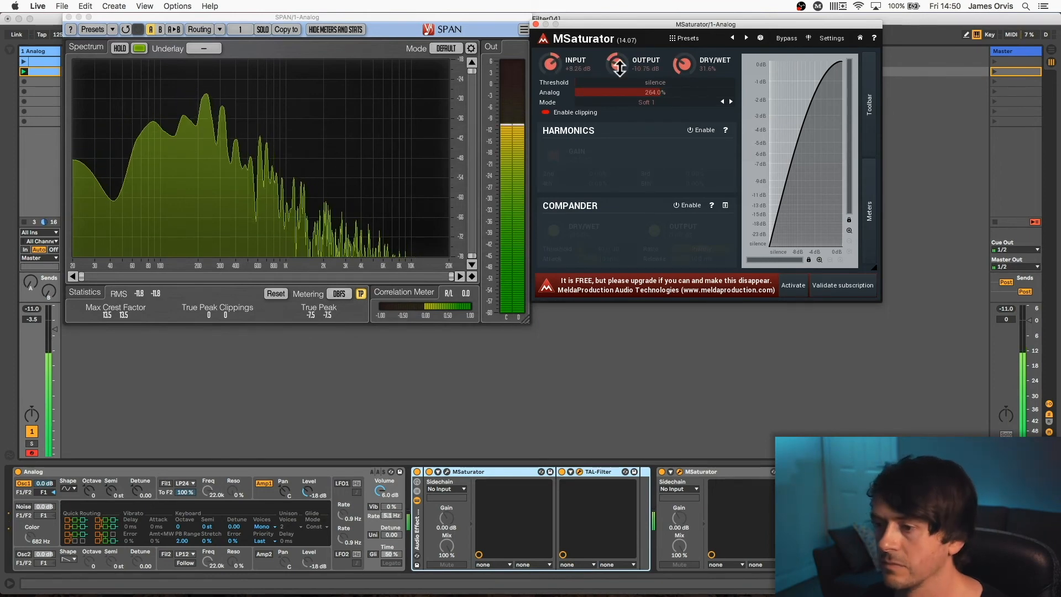
Move the second MSaturator into the rack after TAL-Filter and compare the bassline with that saturator bypassed and active
left_click_drag(705, 471, 618, 486)
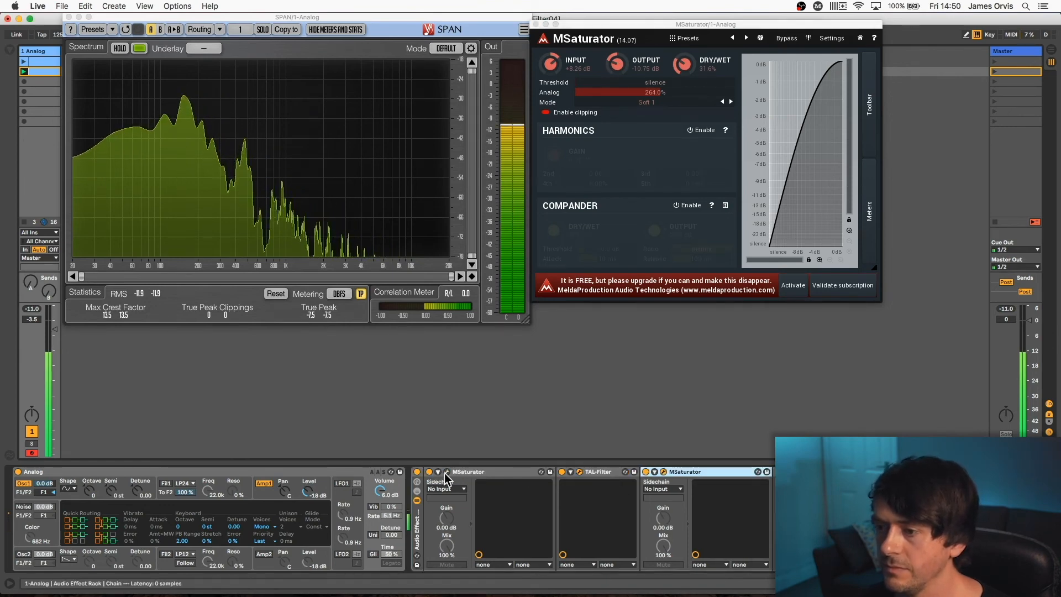
left_click(645, 472)
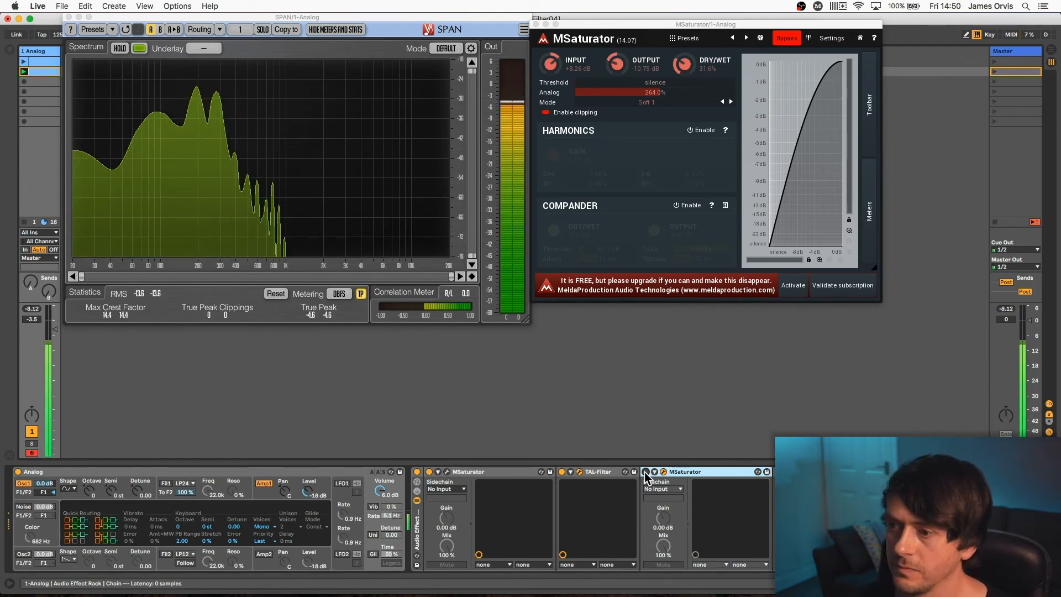
left_click(646, 472)
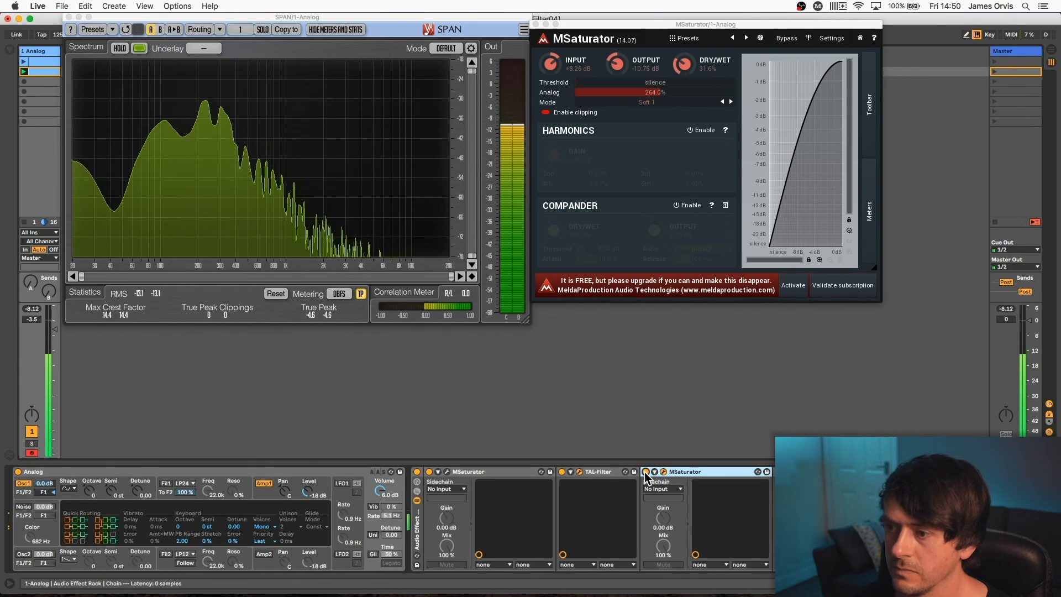
Compare the bassline with the second MSaturator and TAL-Filter bypassed, and with the whole rack bypassed, switching everything back on
left_click(645, 473)
left_click(562, 472)
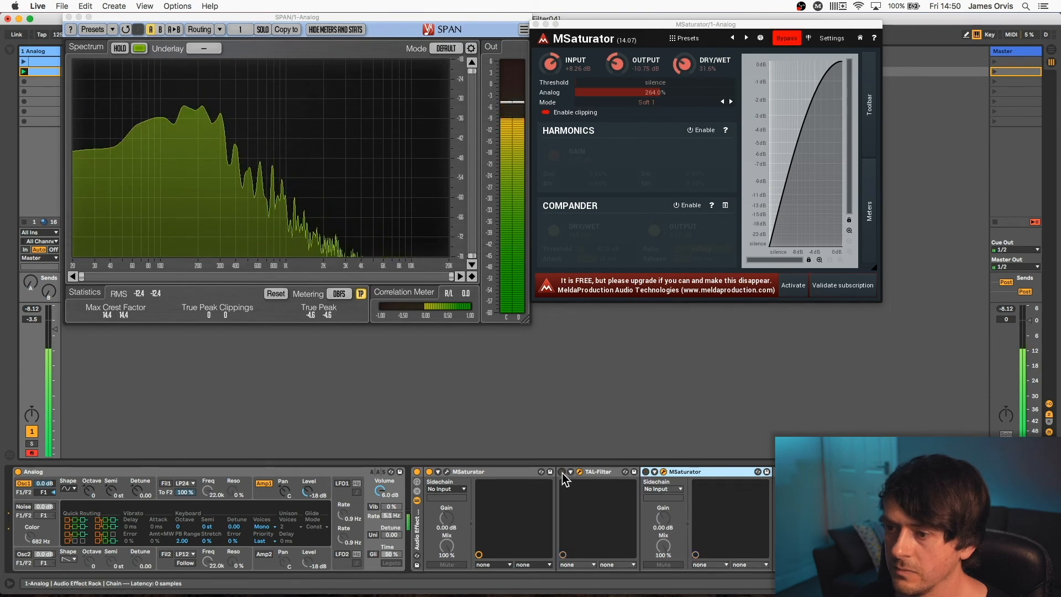
left_click(563, 472)
left_click(645, 473)
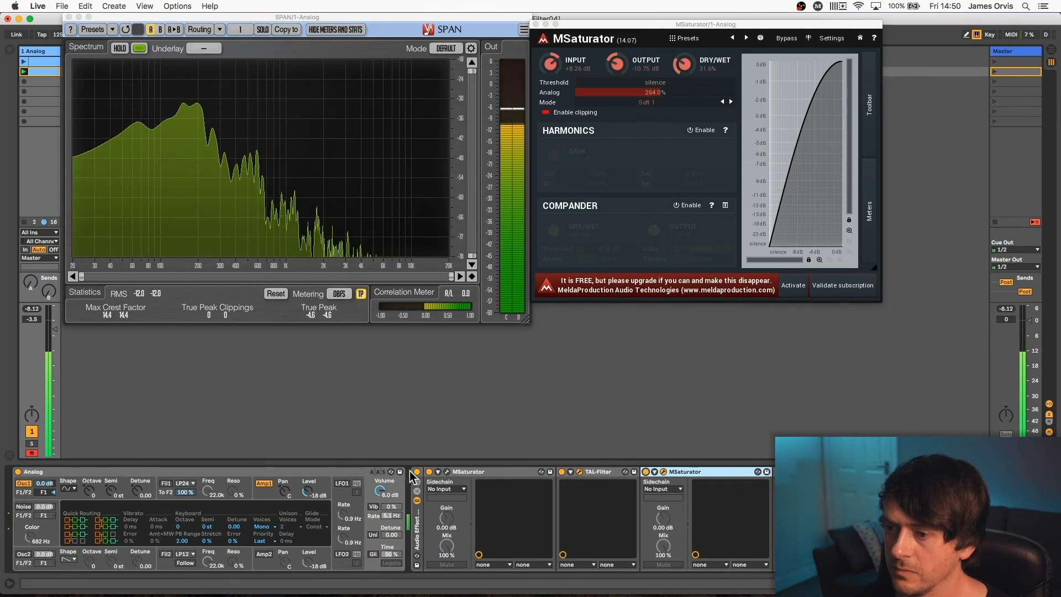
left_click(417, 473)
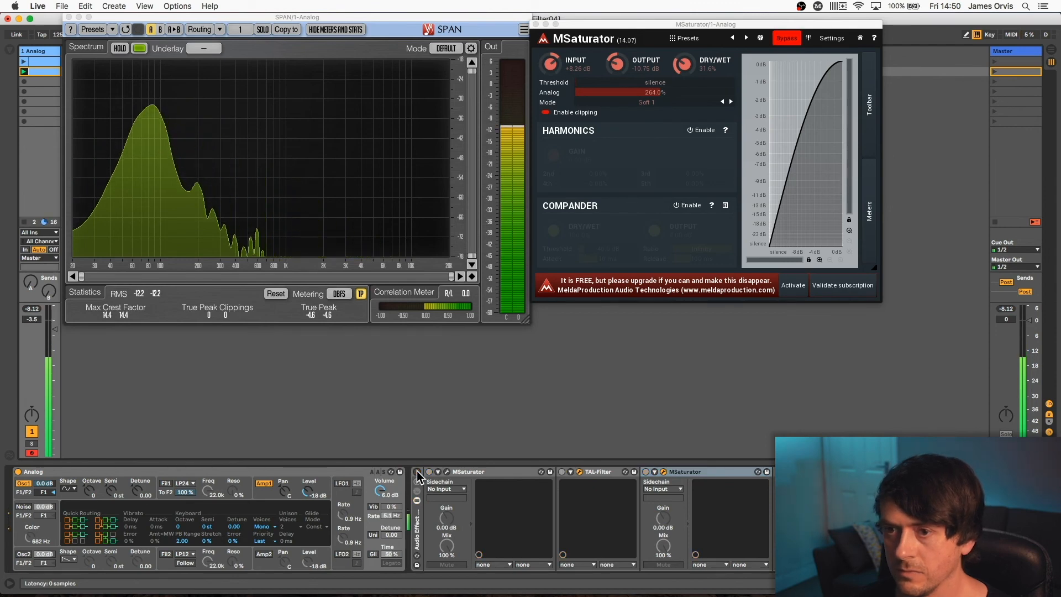
left_click(416, 472)
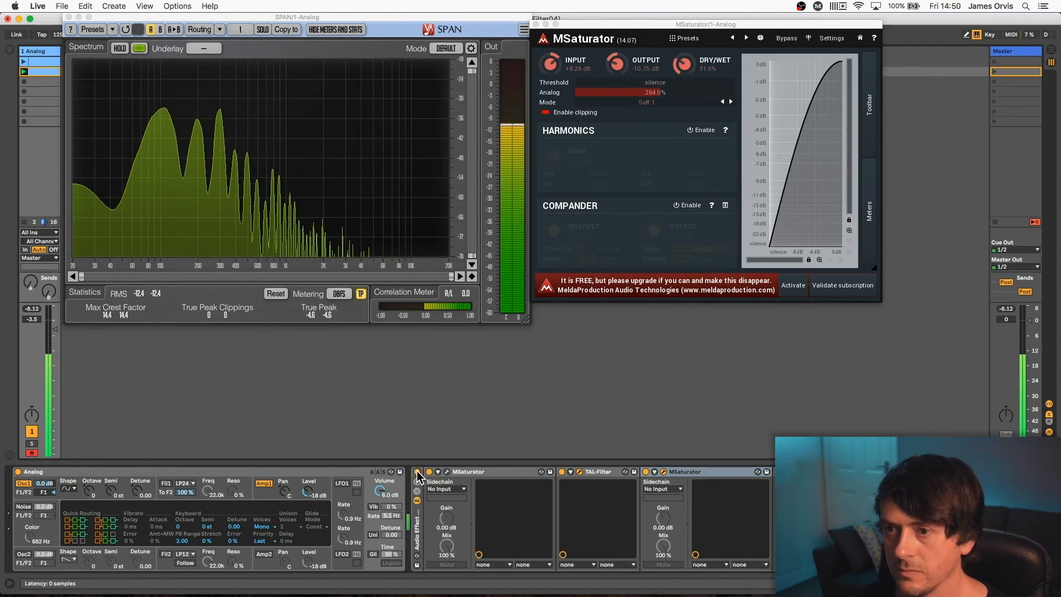